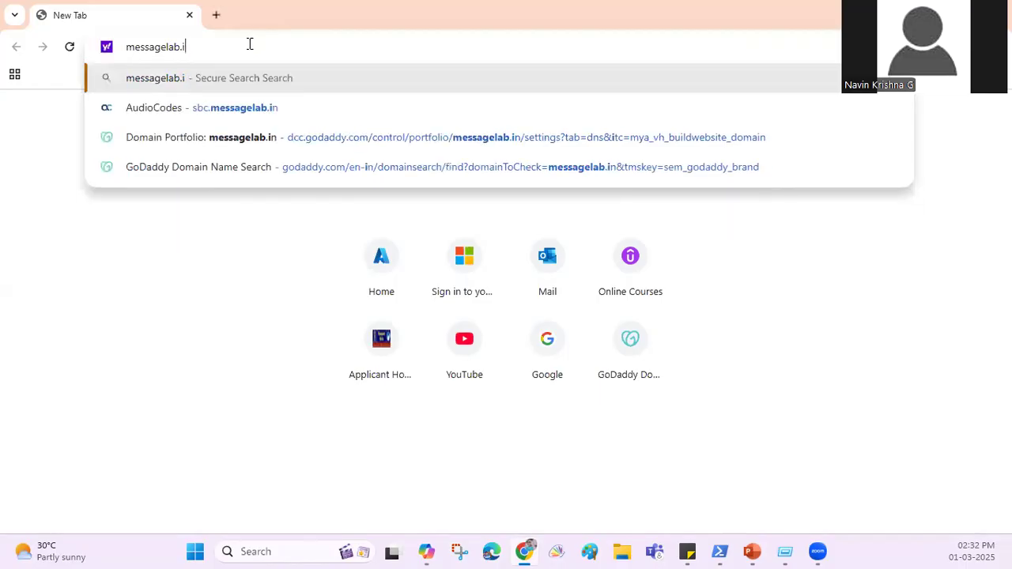
# Step: Clear the entered messagelab address and open GoDaddy's domain name search page for messagelab.in instead
pyautogui.press('BackSpace')
pyautogui.press('BackSpace')
pyautogui.press('BackSpace')
pyautogui.press('BackSpace')
pyautogui.press('BackSpace')
pyautogui.press('BackSpace')
pyautogui.press('BackSpace')
pyautogui.press('BackSpace')
pyautogui.press('BackSpace')
pyautogui.press('BackSpace')
pyautogui.press('BackSpace')
pyautogui.press('BackSpace')
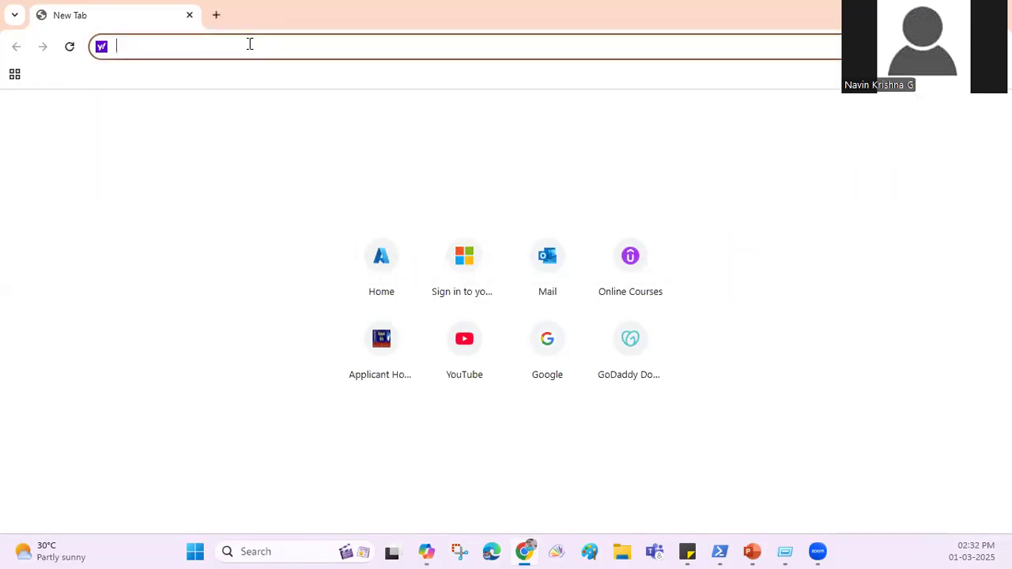
pyautogui.write('goo')
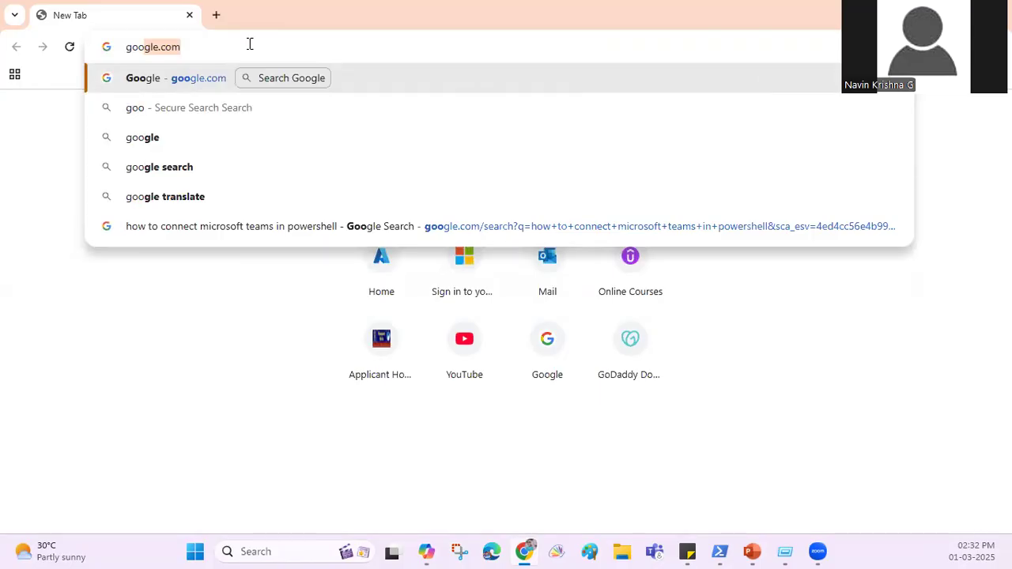
pyautogui.press('BackSpace')
pyautogui.press('BackSpace')
pyautogui.press('BackSpace')
pyautogui.write('oda')
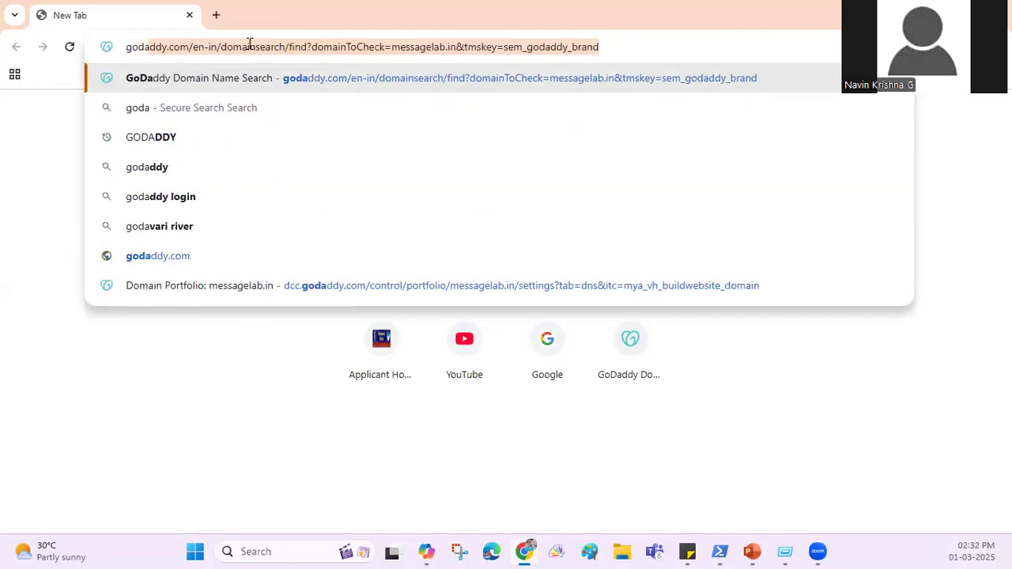
pyautogui.press('Return')
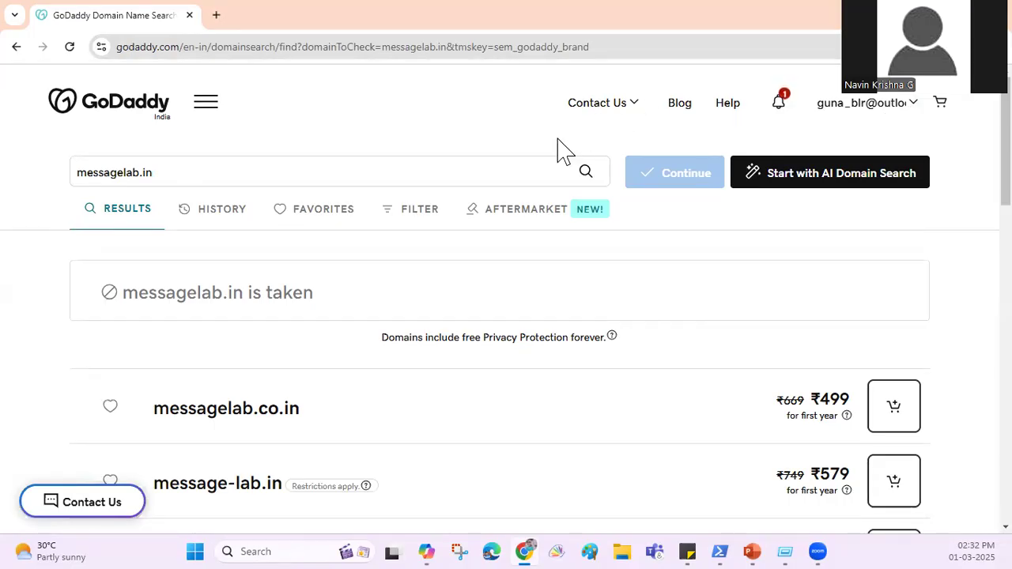
# Step: Open Google in a new browser tab, look up GoDaddy and go to its sign-in page
pyautogui.click(216, 15)
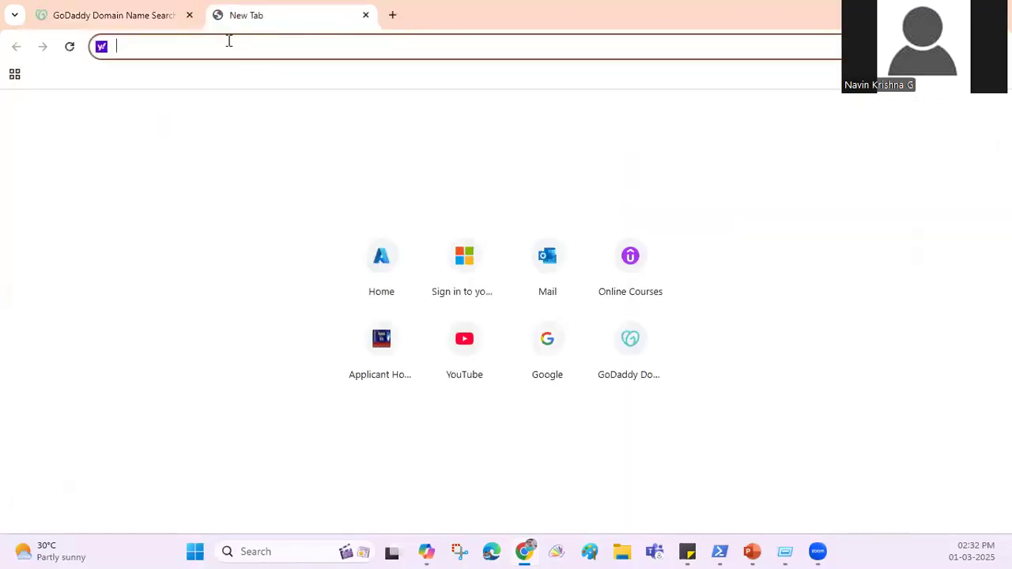
pyautogui.write('goo')
pyautogui.press('Return')
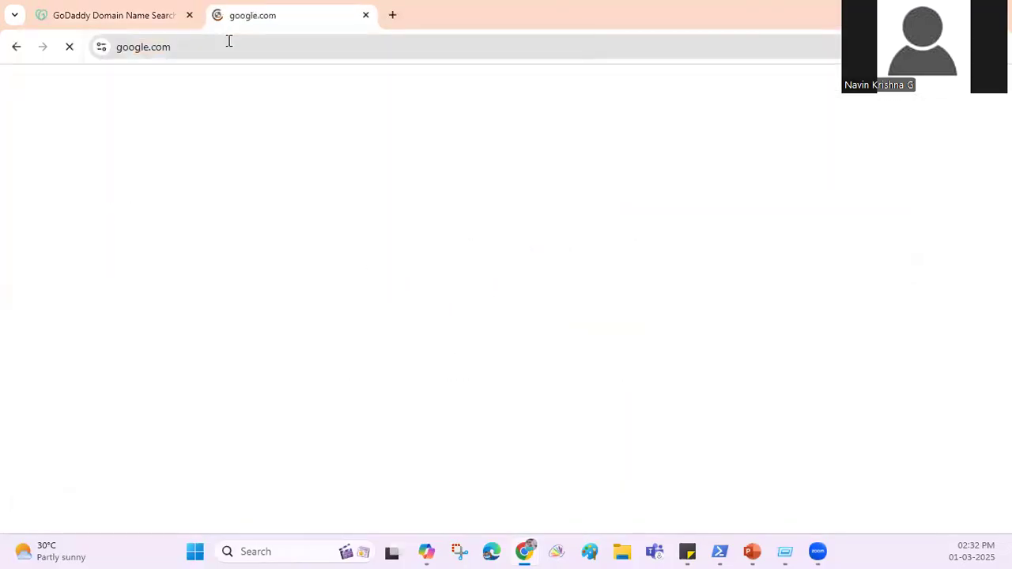
pyautogui.write('godadd')
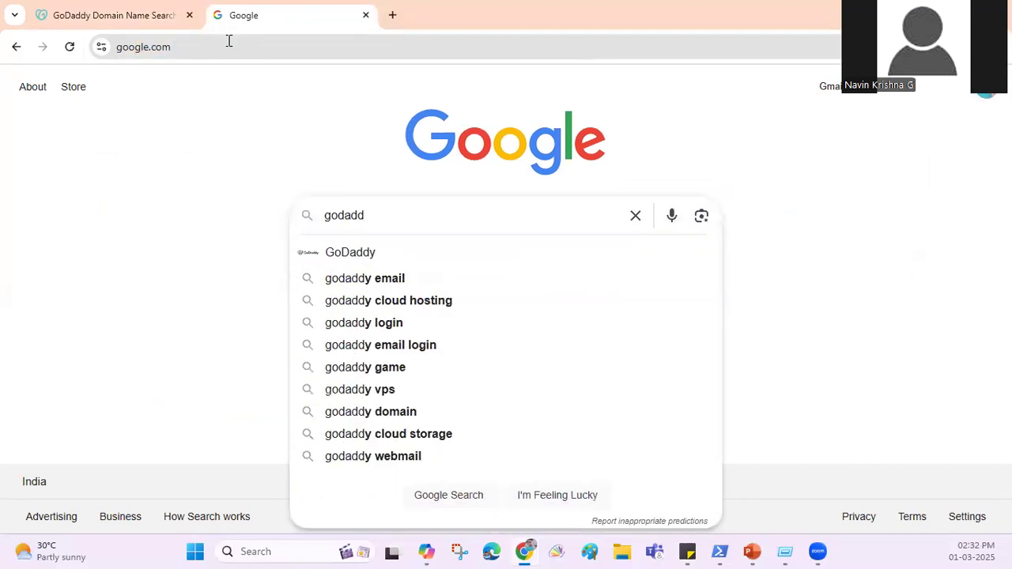
pyautogui.click(333, 261)
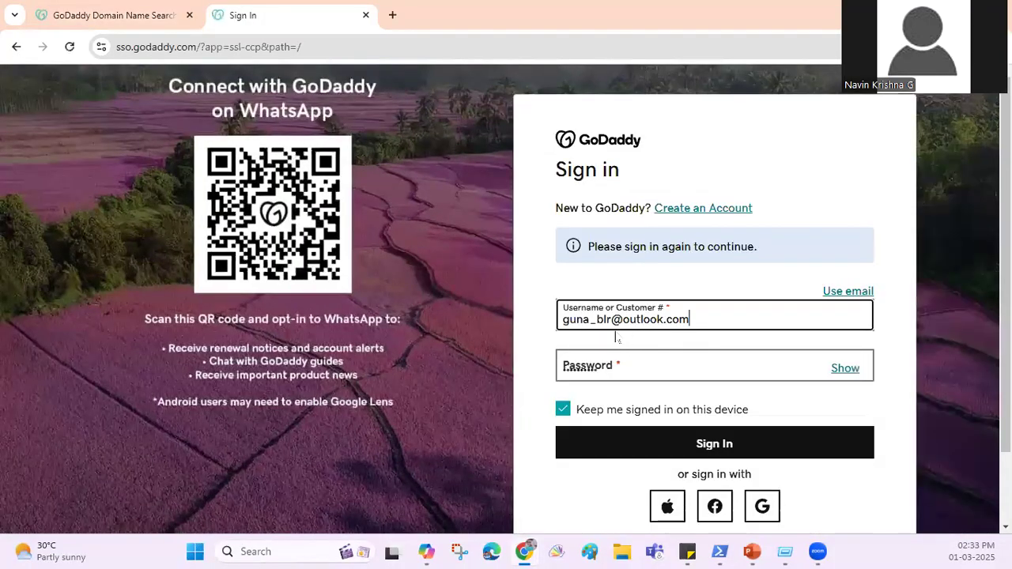
# Step: Look over the sign-in options, sign in to the GoDaddy account, view the Account Checkup page and close that tab
pyautogui.scroll(-2, 409, 365)
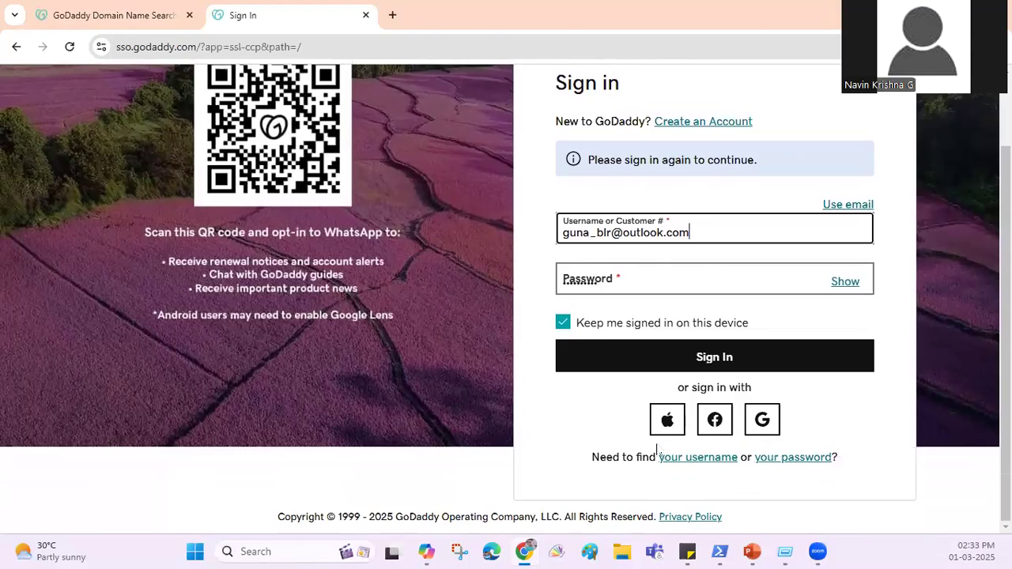
pyautogui.scroll(2, 621, 410)
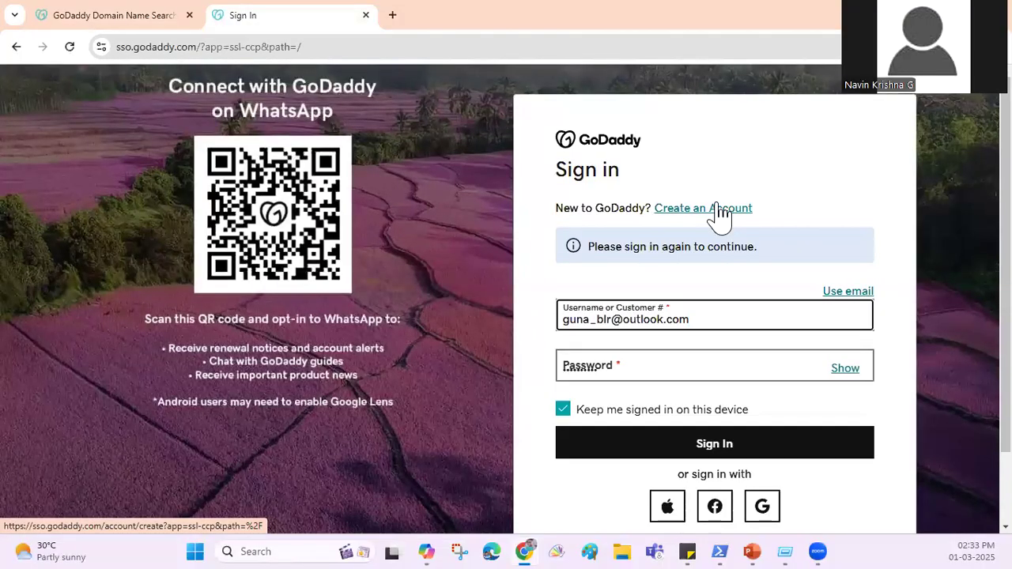
pyautogui.click(711, 443)
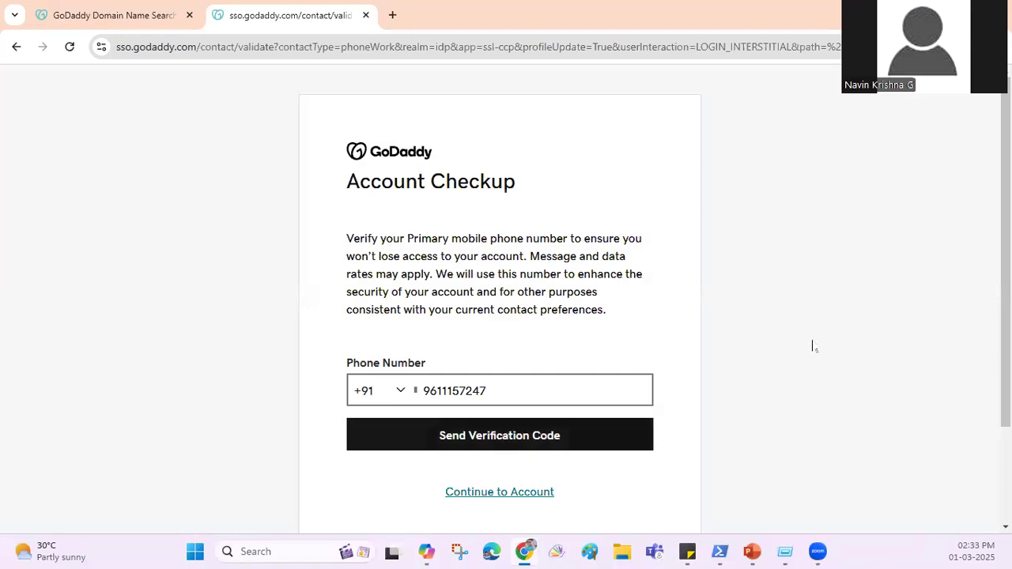
pyautogui.scroll(-3, 675, 420)
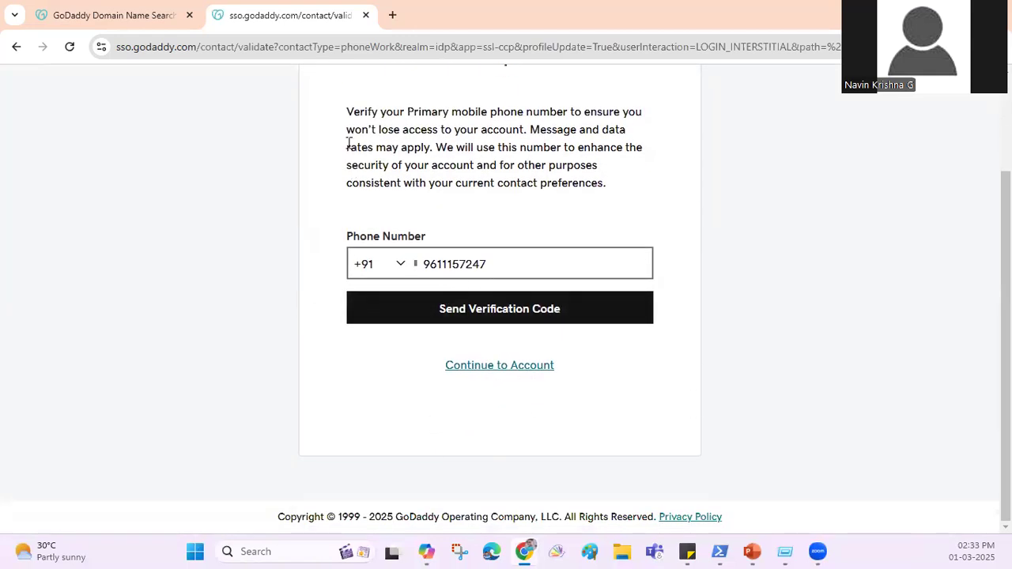
pyautogui.click(366, 16)
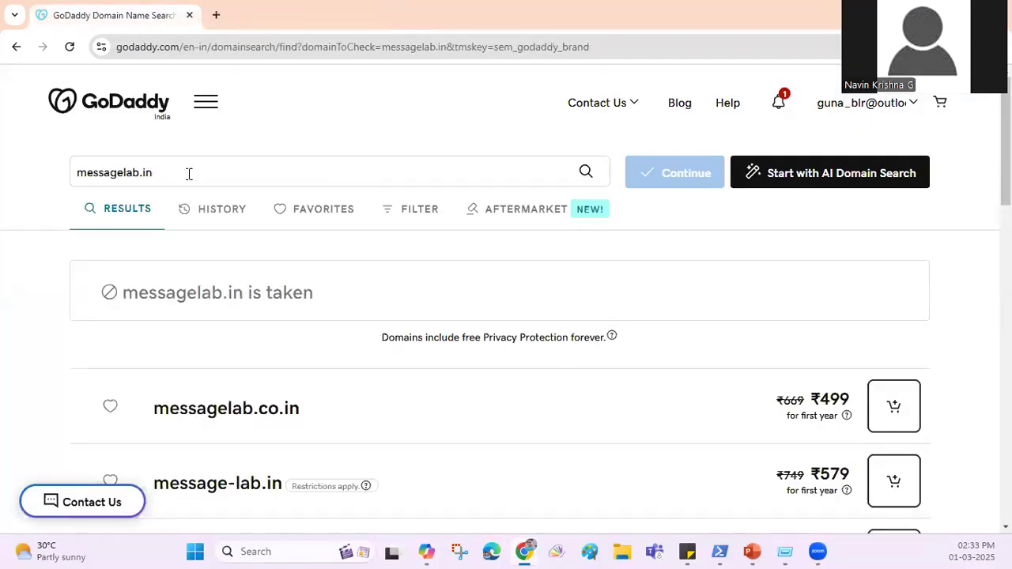
# Step: Replace the domain search text with Messagelab.in and run the availability search
pyautogui.moveTo(189, 174); pyautogui.dragTo(63, 181)
pyautogui.press('BackSpace')
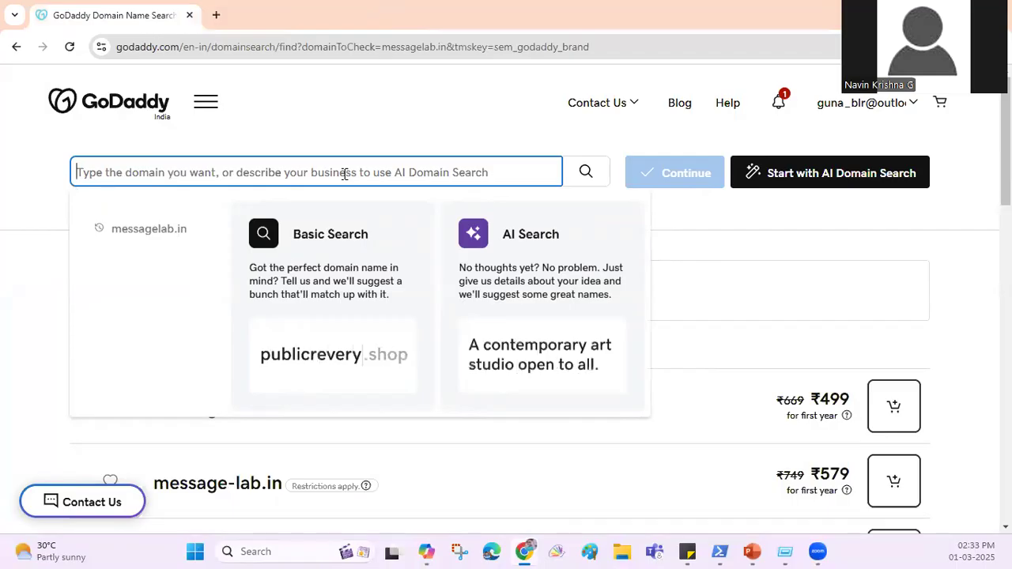
pyautogui.write('Message')
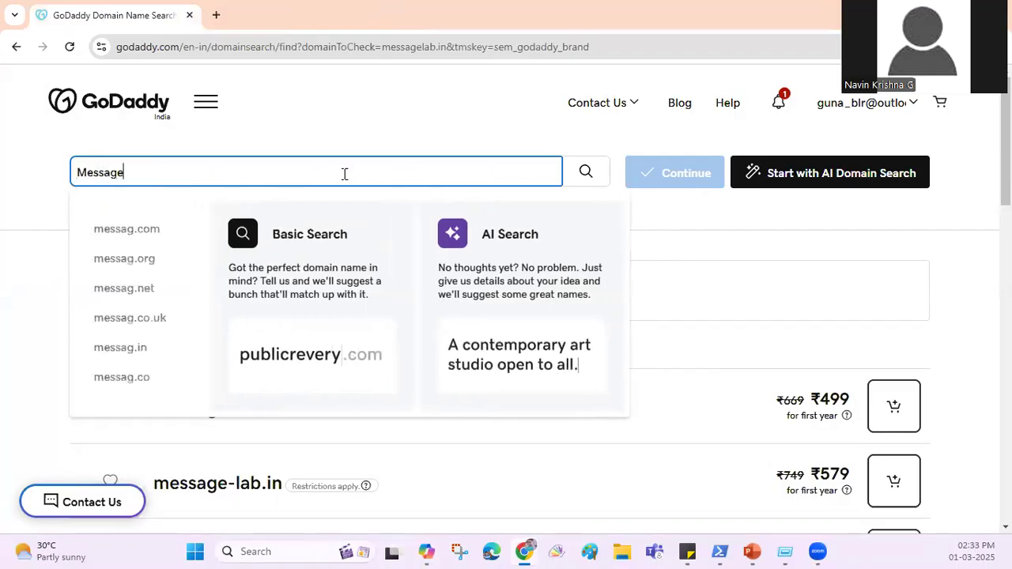
pyautogui.write('lab')
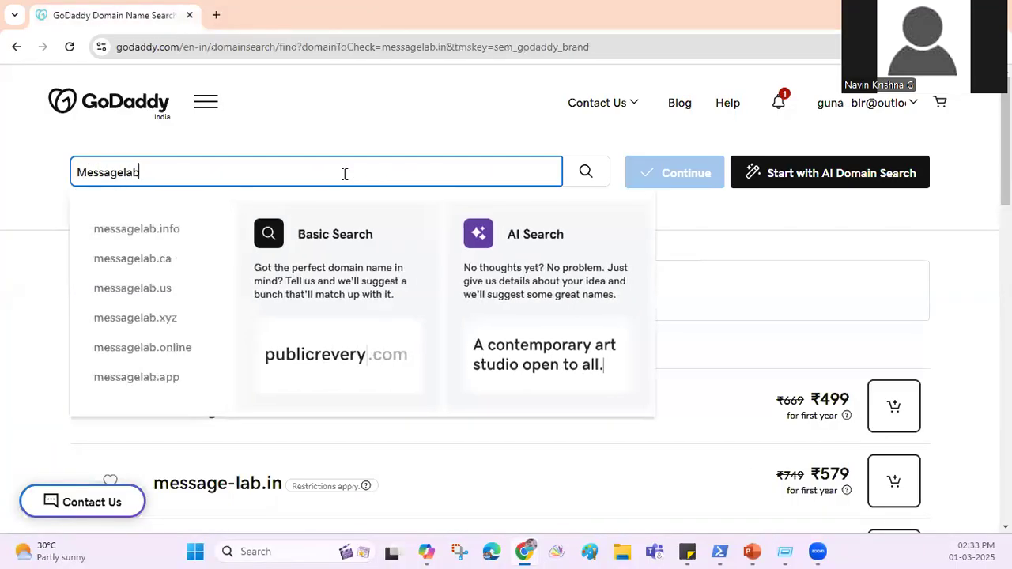
pyautogui.write('.in')
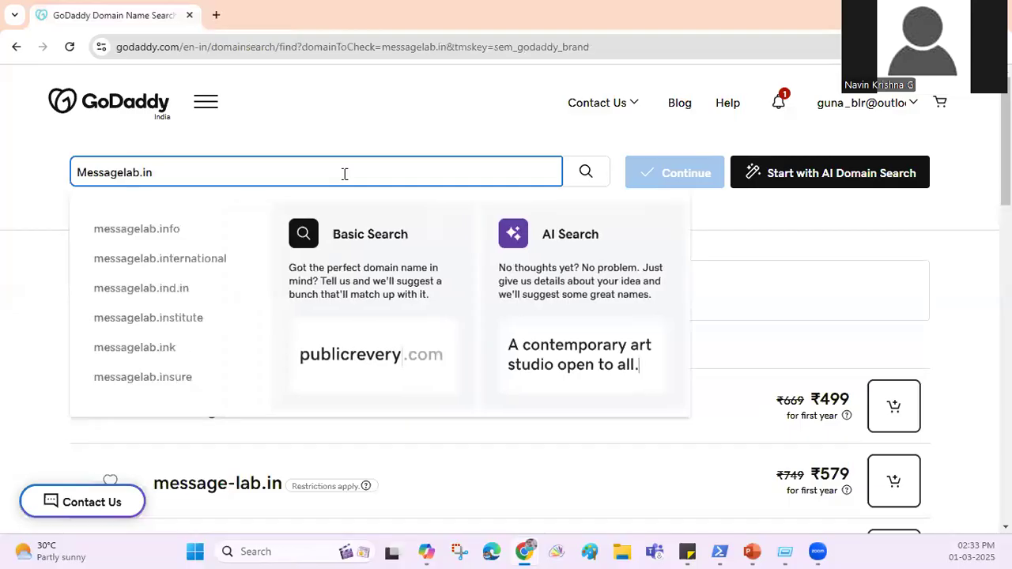
pyautogui.press('Return')
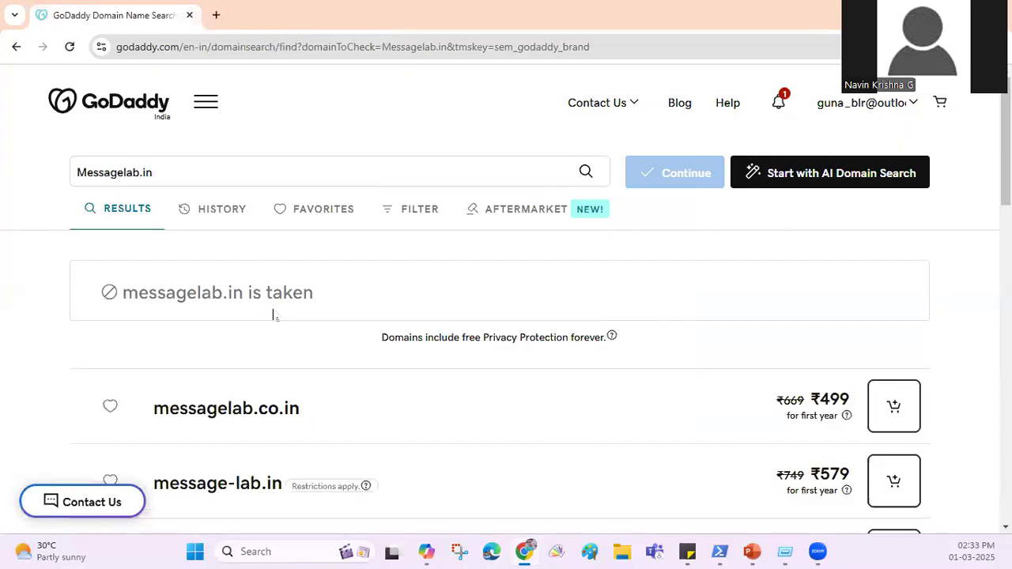
# Step: Examine the availability of messagelab.in and compare the suggested alternative domains and their first-year prices
pyautogui.scroll(-1, 271, 316)
pyautogui.scroll(-1, 273, 317)
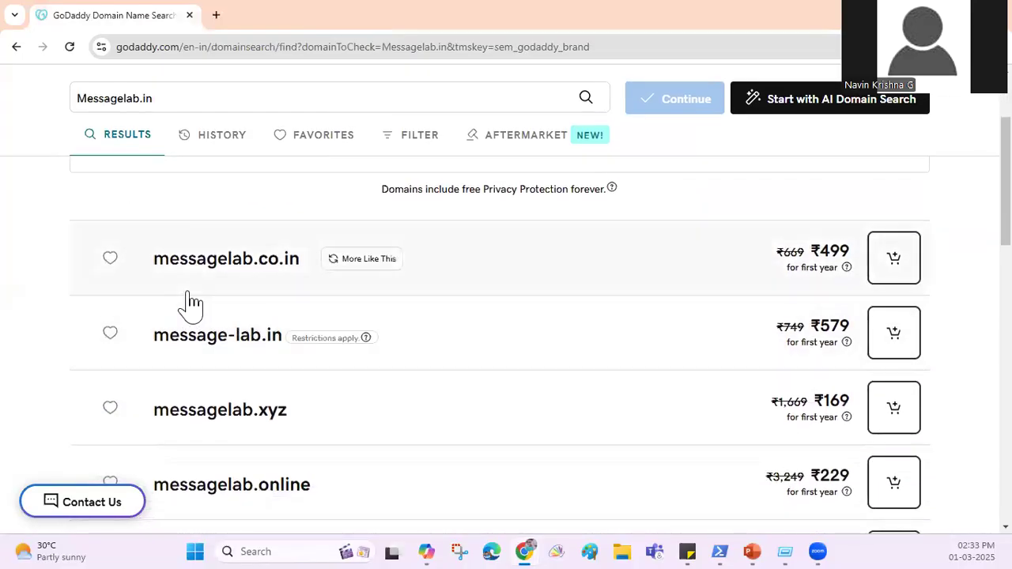
pyautogui.scroll(2, 190, 303)
pyautogui.scroll(-1, 290, 332)
pyautogui.scroll(1, 287, 324)
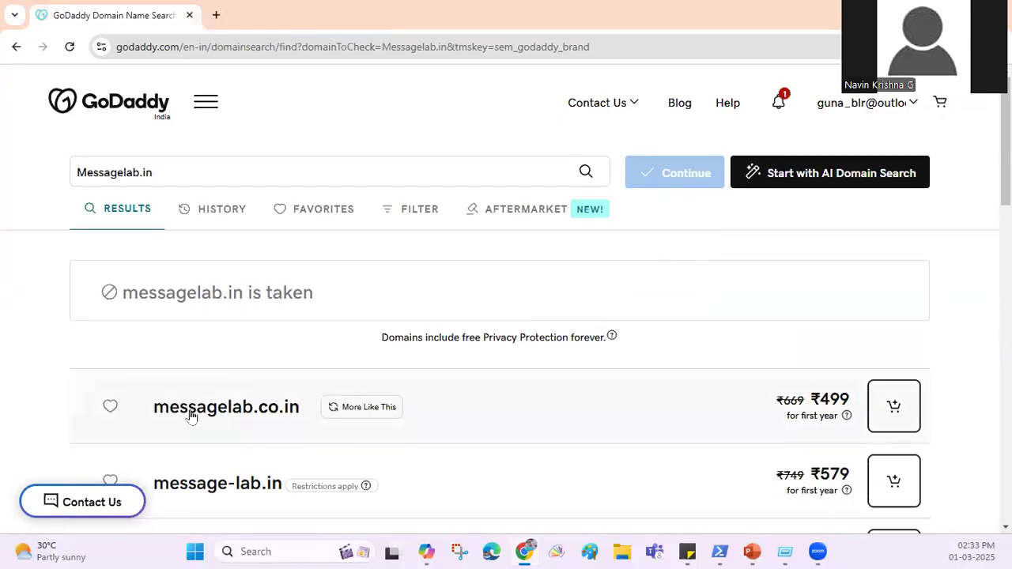
pyautogui.scroll(-1, 190, 416)
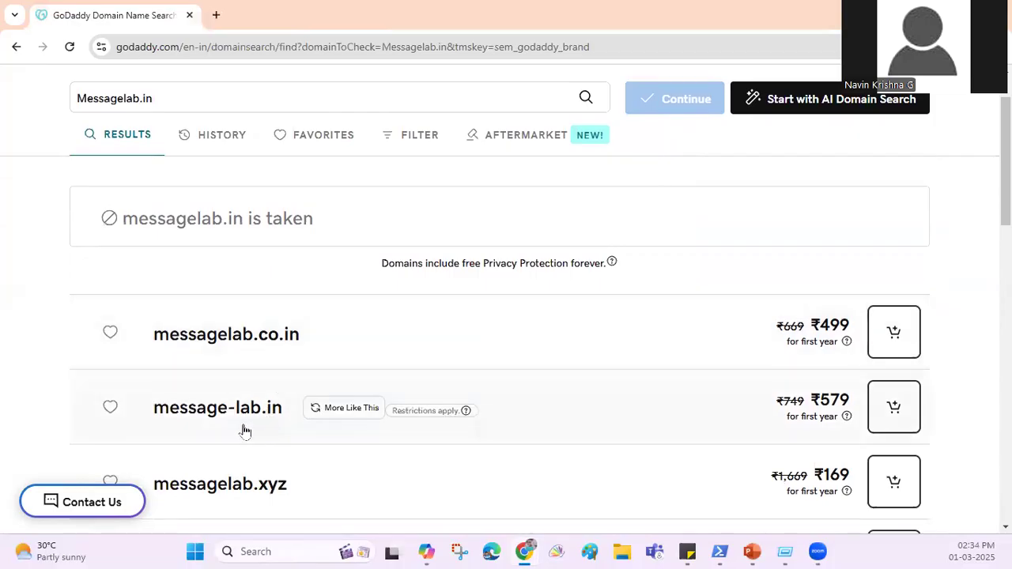
pyautogui.scroll(-3, 273, 429)
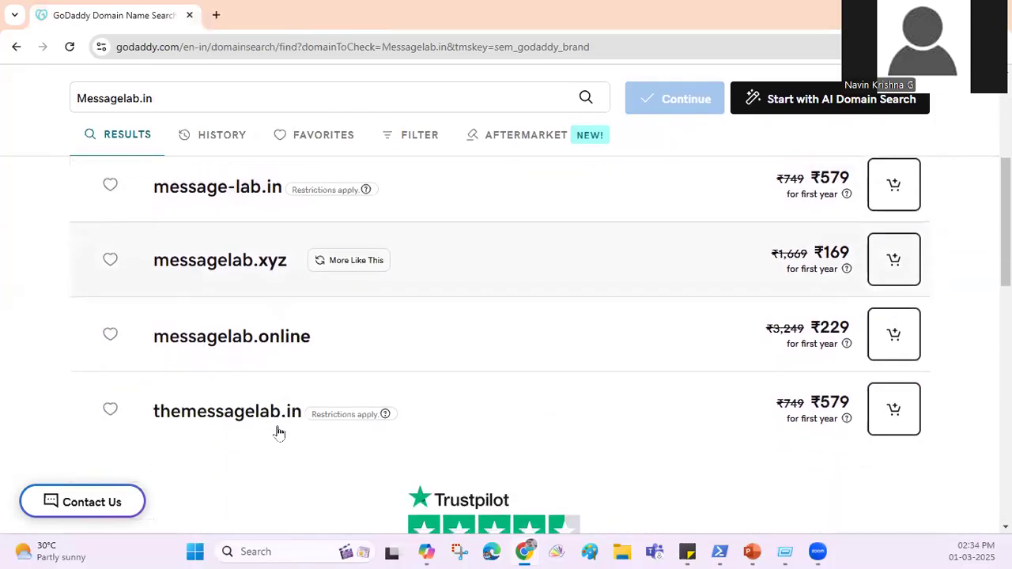
pyautogui.scroll(4, 285, 433)
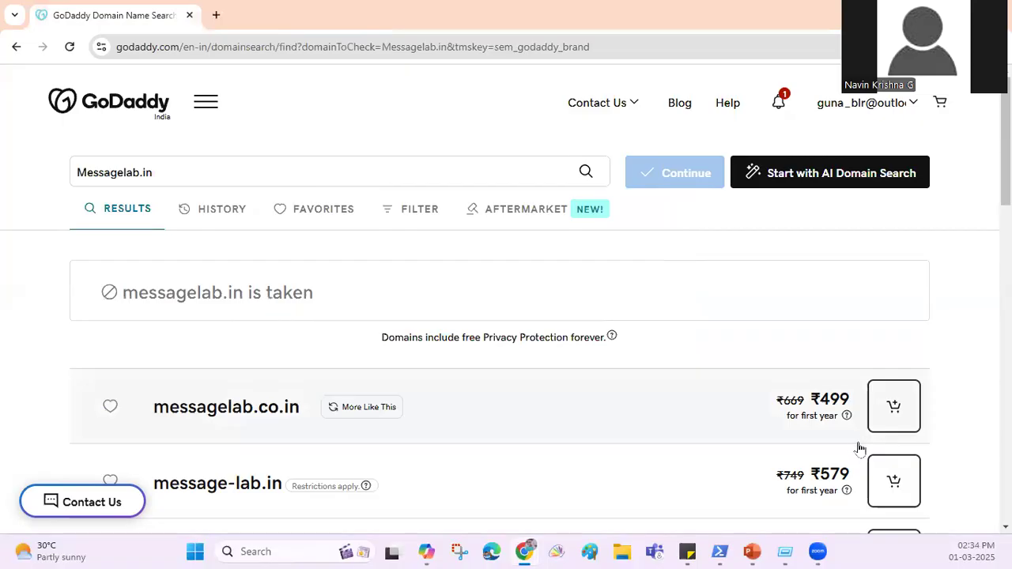
pyautogui.scroll(-2, 856, 445)
pyautogui.scroll(2, 860, 448)
# Step: Add messagelab.co.in to the cart, look over the bundle offers and continue with the domain registration
pyautogui.click(892, 411)
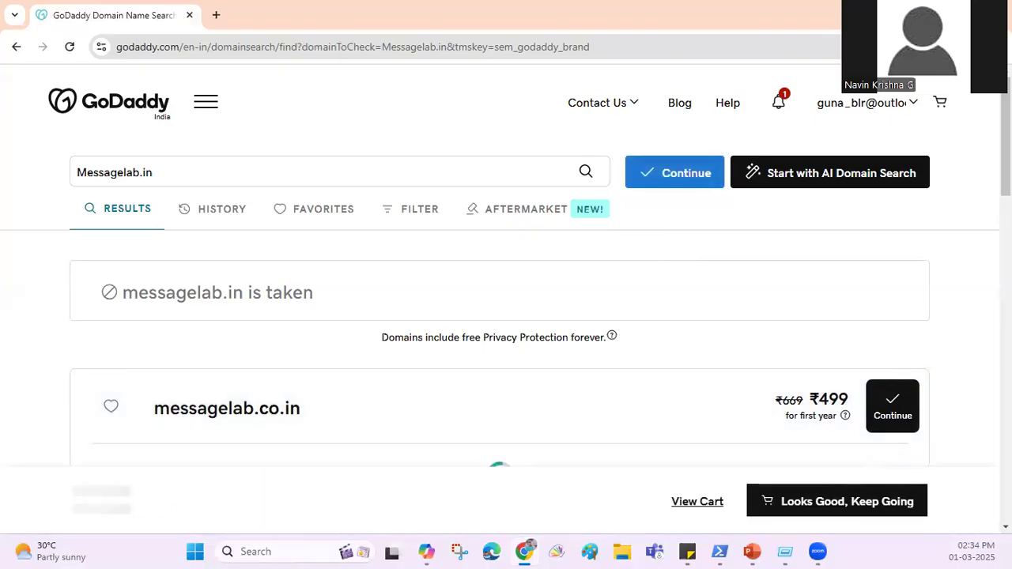
pyautogui.scroll(-1, 818, 360)
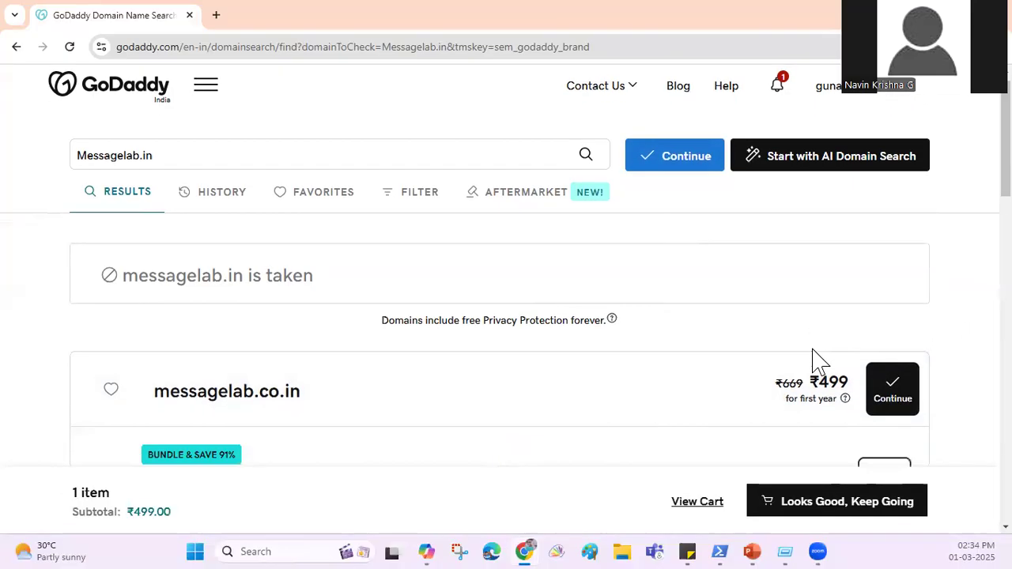
pyautogui.scroll(-2, 818, 359)
pyautogui.scroll(-2, 445, 366)
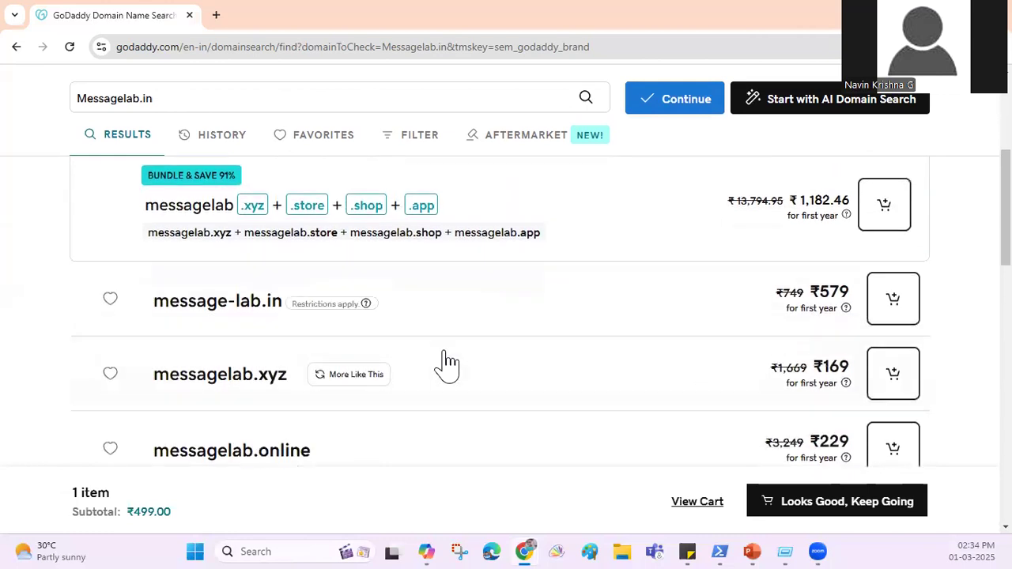
pyautogui.scroll(5, 703, 366)
pyautogui.click(905, 416)
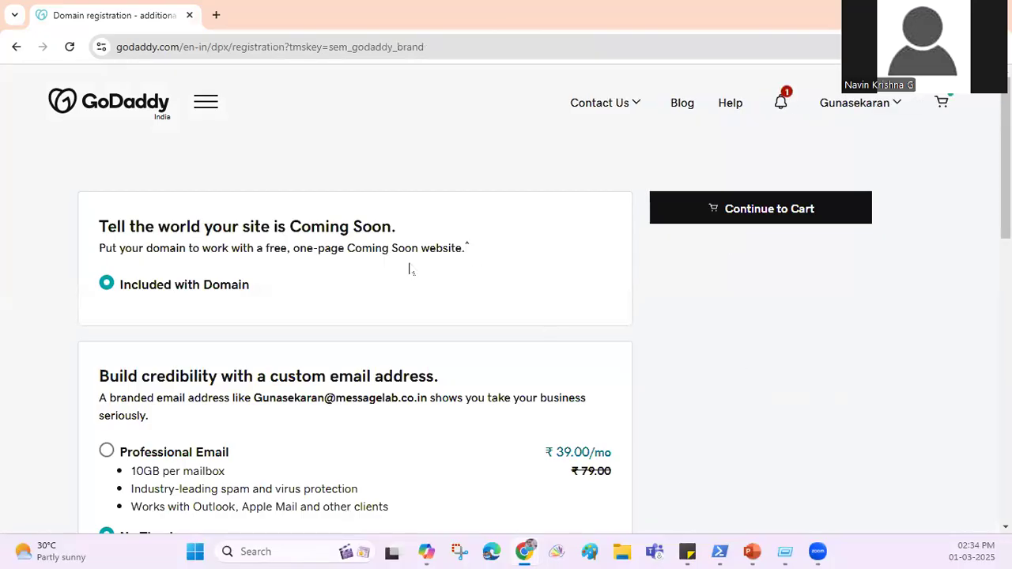
# Step: Review the registration extras, keep No Thanks for the custom email address and continue to the cart
pyautogui.scroll(-3, 370, 294)
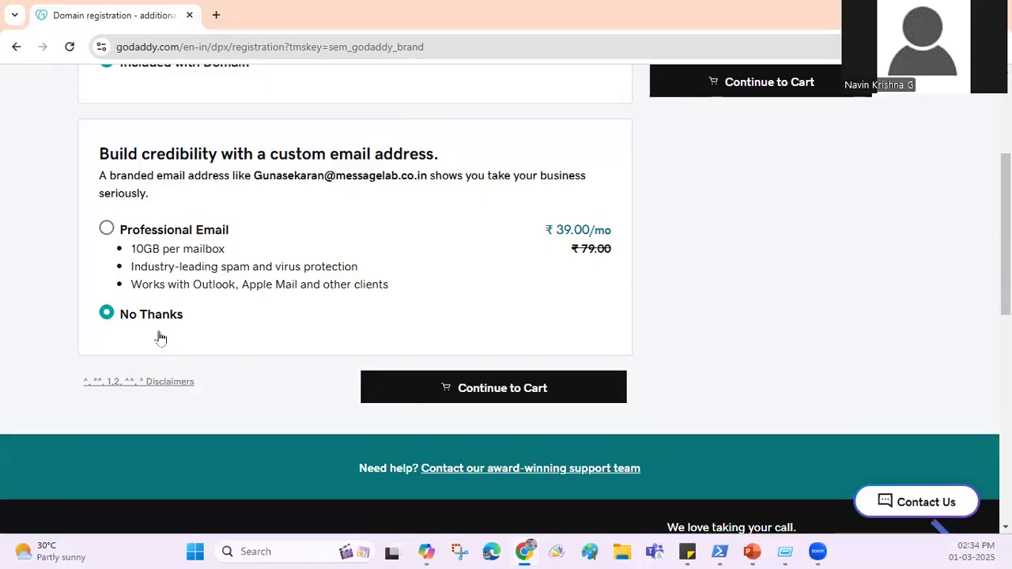
pyautogui.scroll(3, 157, 340)
pyautogui.scroll(-3, 148, 332)
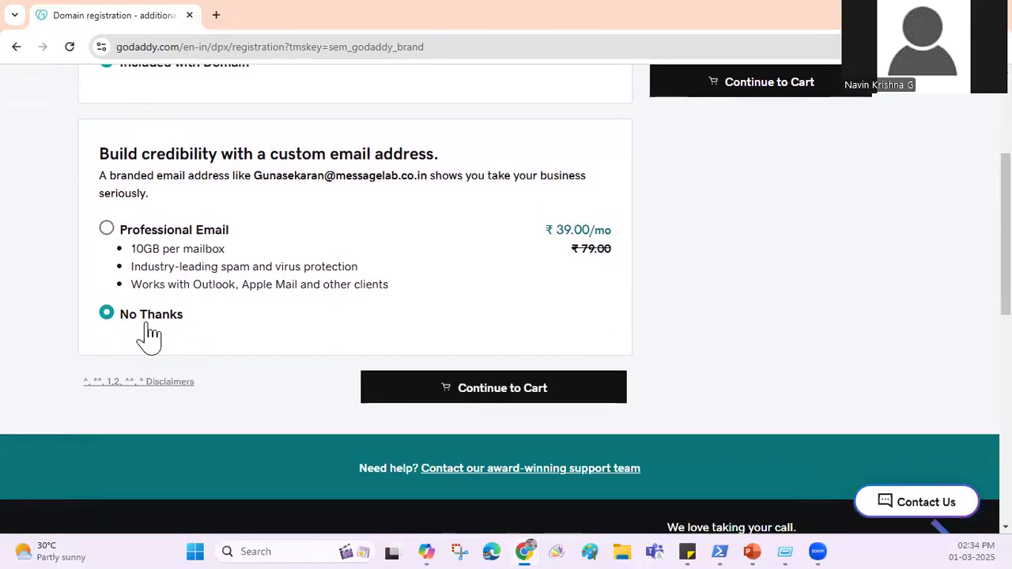
pyautogui.click(548, 389)
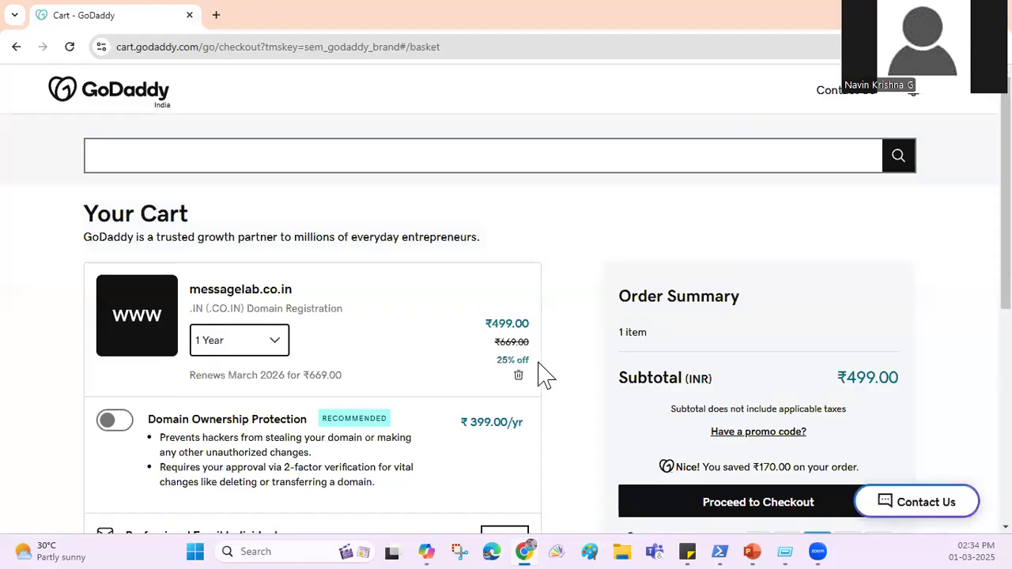
# Step: Select the 1 Year registration term for messagelab.co.in and review the cart's optional add-ons and order summary
pyautogui.scroll(-1, 474, 370)
pyautogui.click(277, 268)
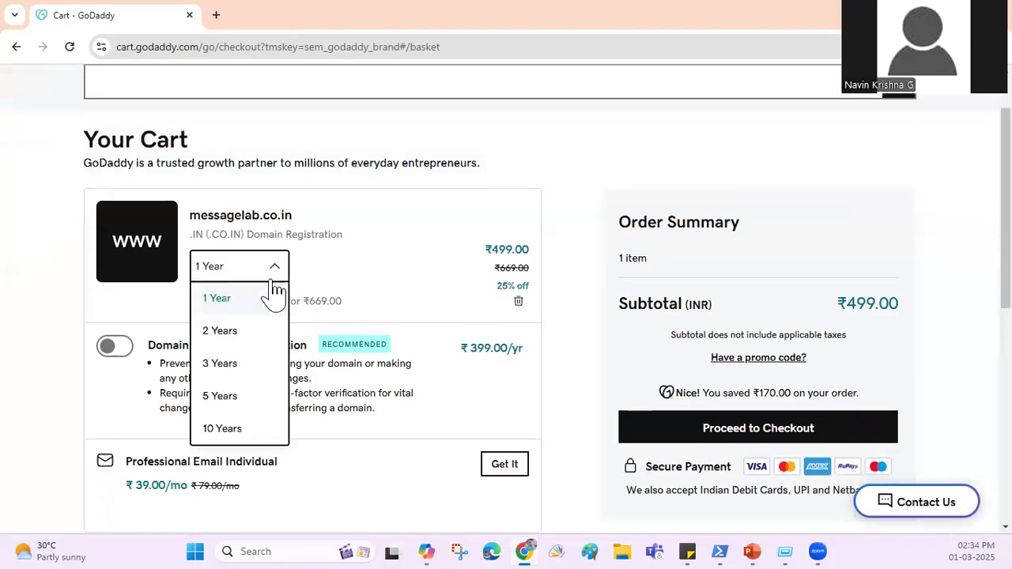
pyautogui.click(229, 304)
pyautogui.scroll(-3, 228, 395)
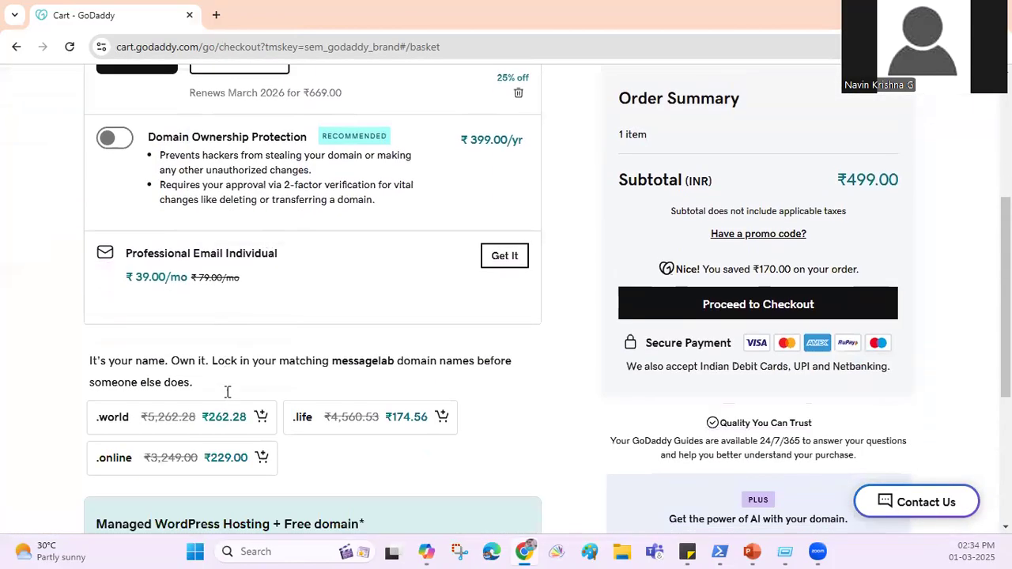
pyautogui.scroll(3, 228, 396)
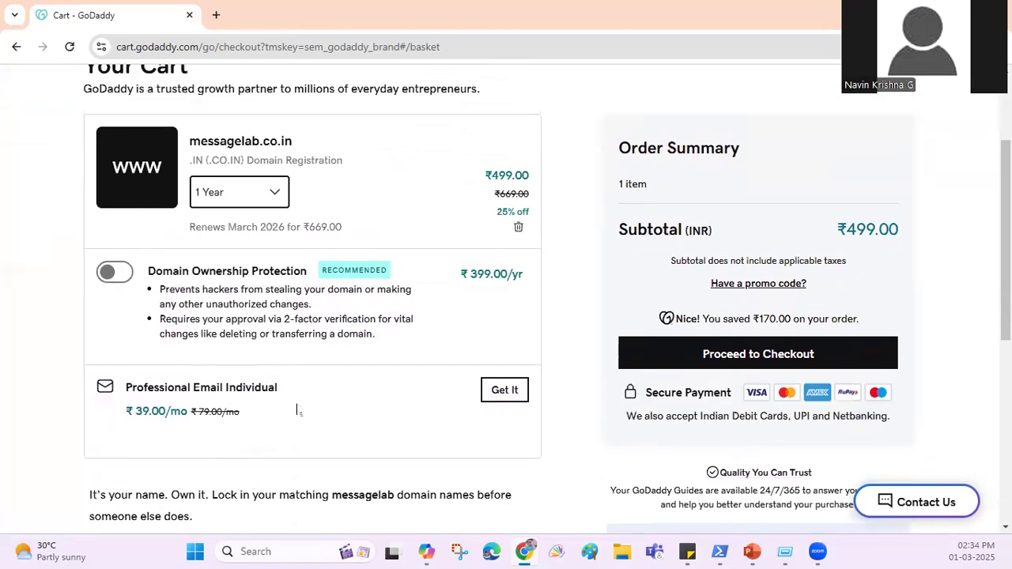
pyautogui.scroll(-1, 303, 398)
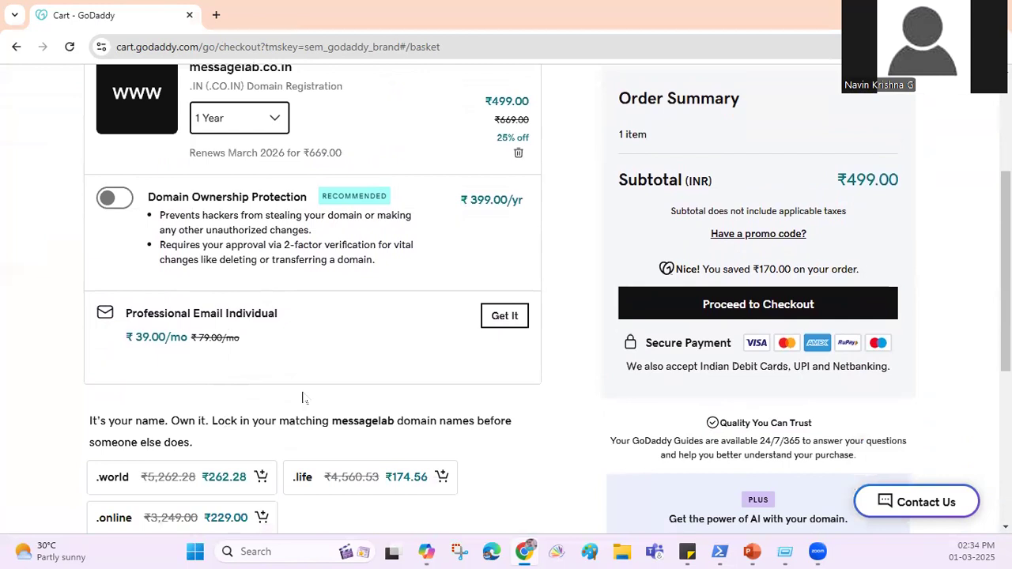
pyautogui.scroll(-2, 290, 344)
pyautogui.scroll(4, 294, 342)
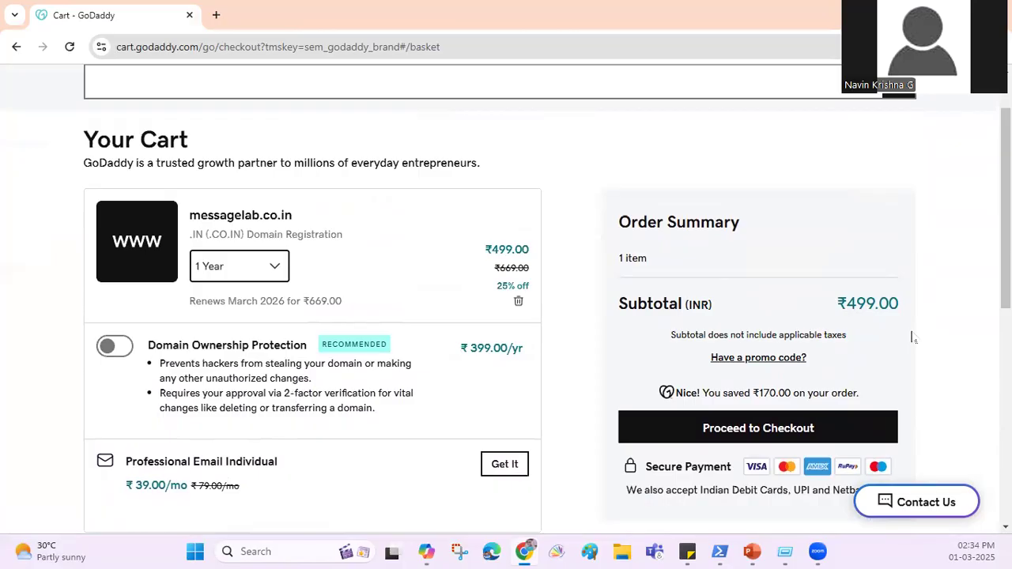
# Step: Open the GoDaddy domain search results for messagelab.in in a new browser tab
pyautogui.scroll(-2, 927, 340)
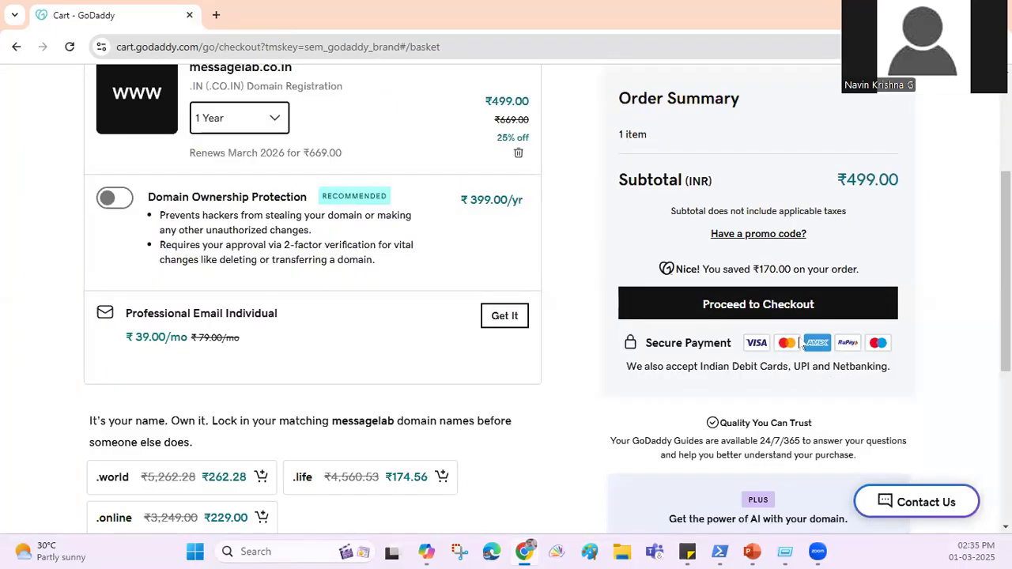
pyautogui.scroll(3, 406, 333)
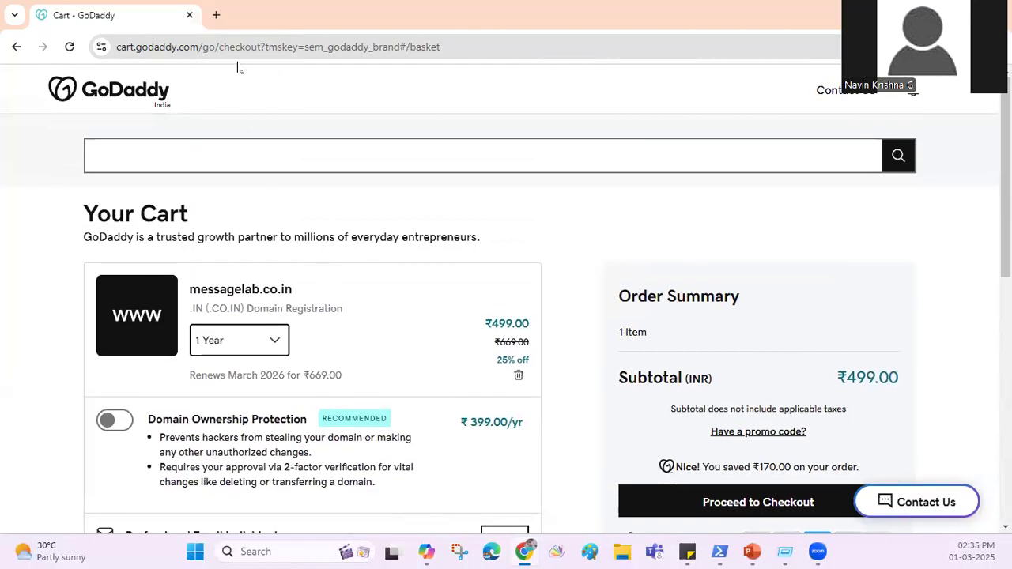
pyautogui.click(217, 16)
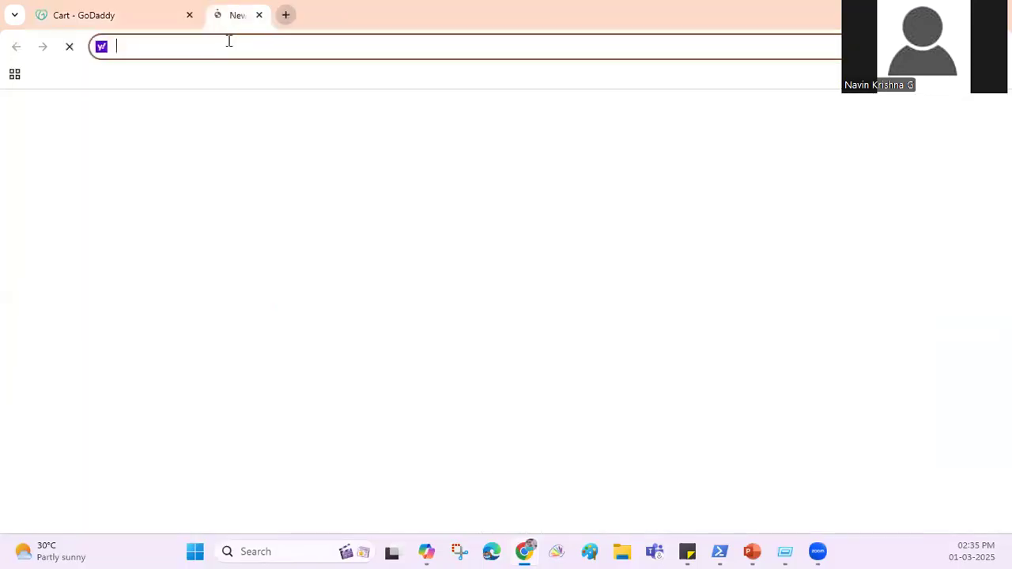
pyautogui.write('go')
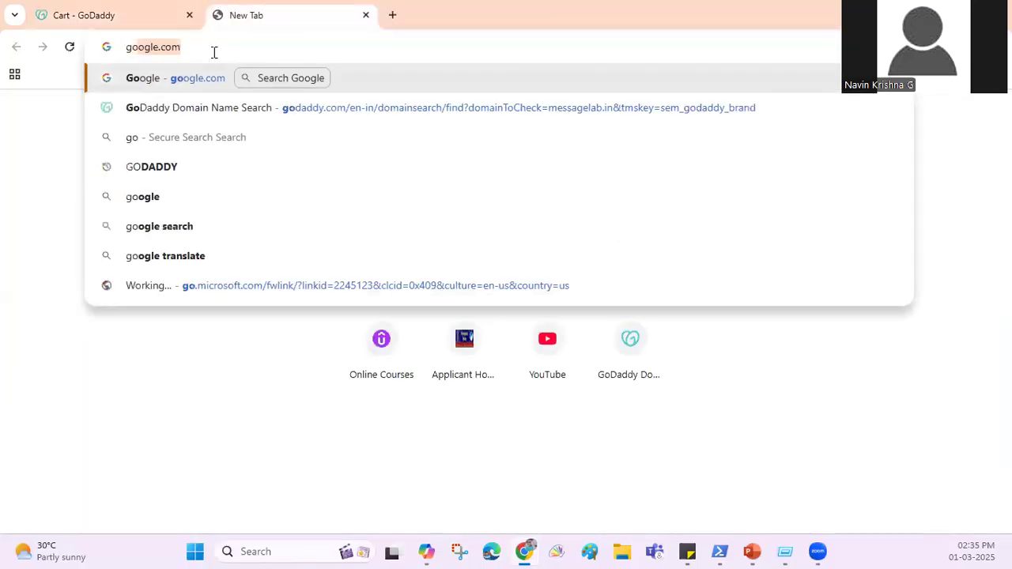
pyautogui.press('BackSpace')
pyautogui.press('BackSpace')
pyautogui.press('BackSpace')
pyautogui.write('d')
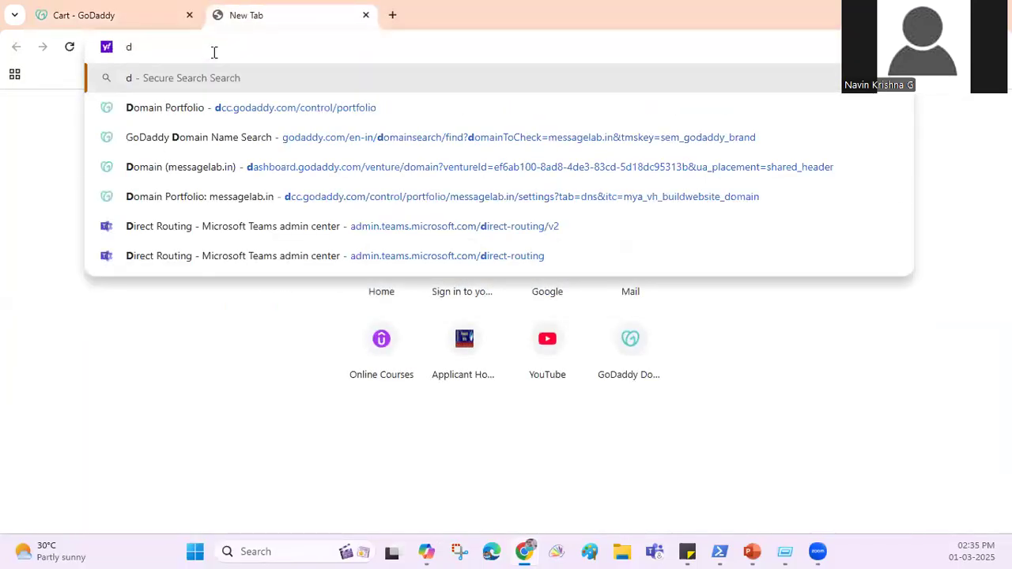
pyautogui.press('BackSpace')
pyautogui.write('go')
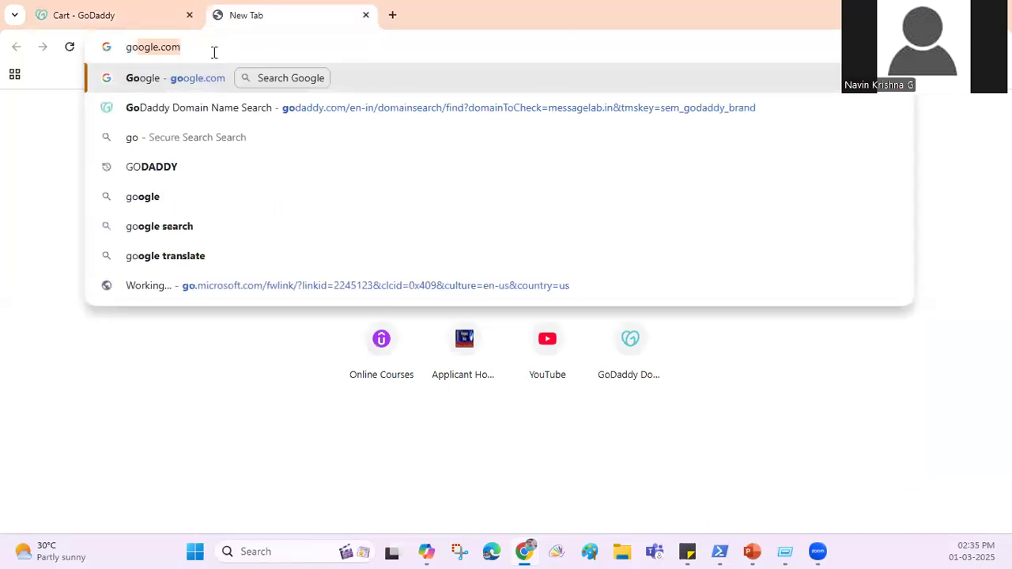
pyautogui.write('da')
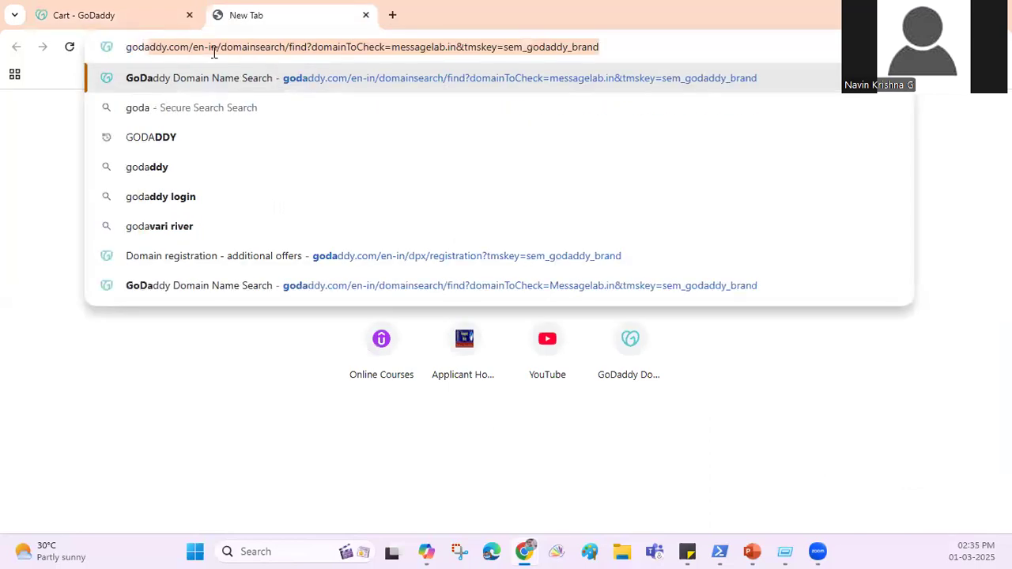
pyautogui.click(388, 87)
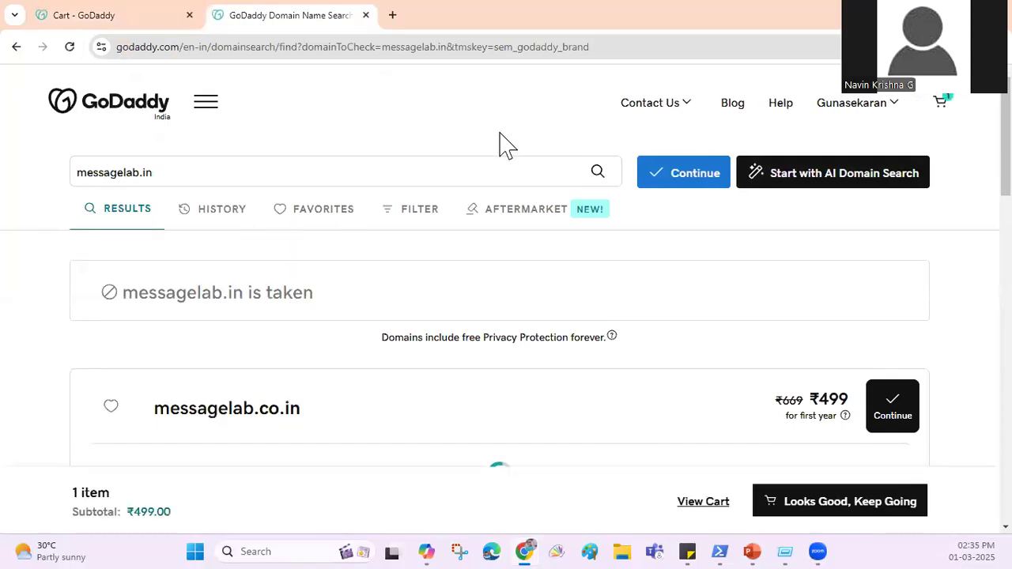
pyautogui.scroll(-1, 306, 352)
pyautogui.scroll(-3, 304, 351)
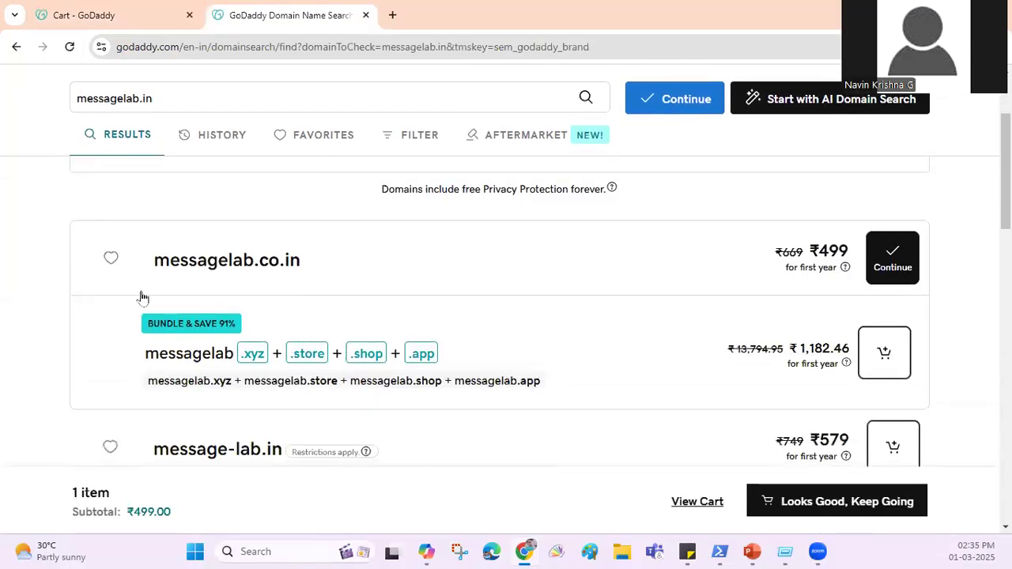
pyautogui.scroll(4, 142, 299)
pyautogui.click(204, 105)
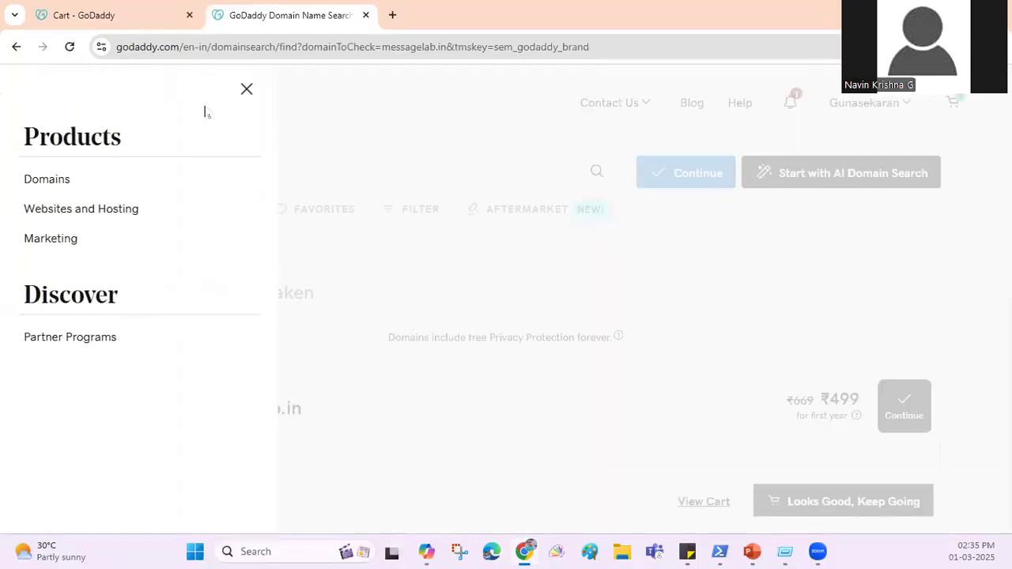
pyautogui.click(515, 129)
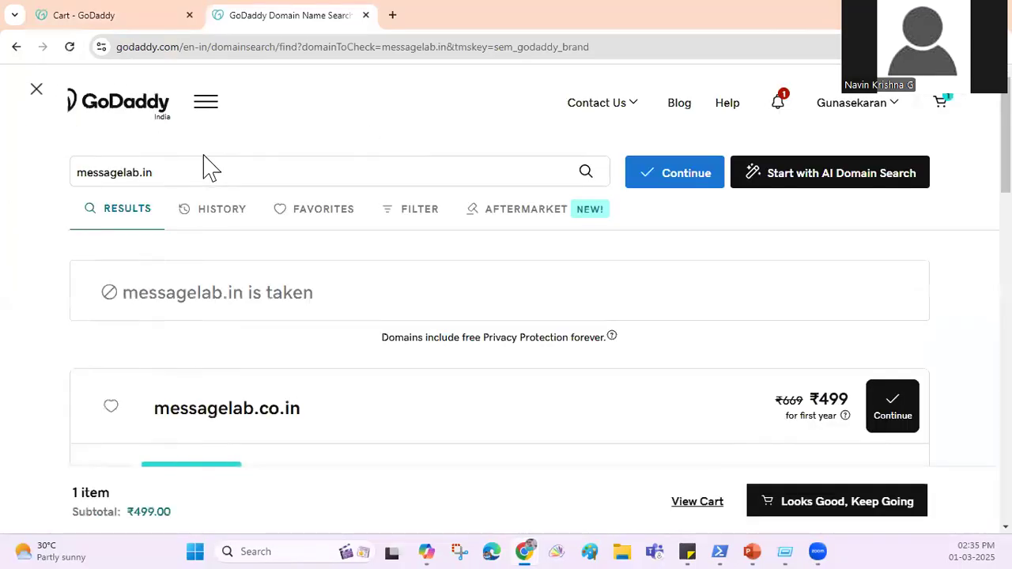
pyautogui.click(206, 103)
pyautogui.click(68, 189)
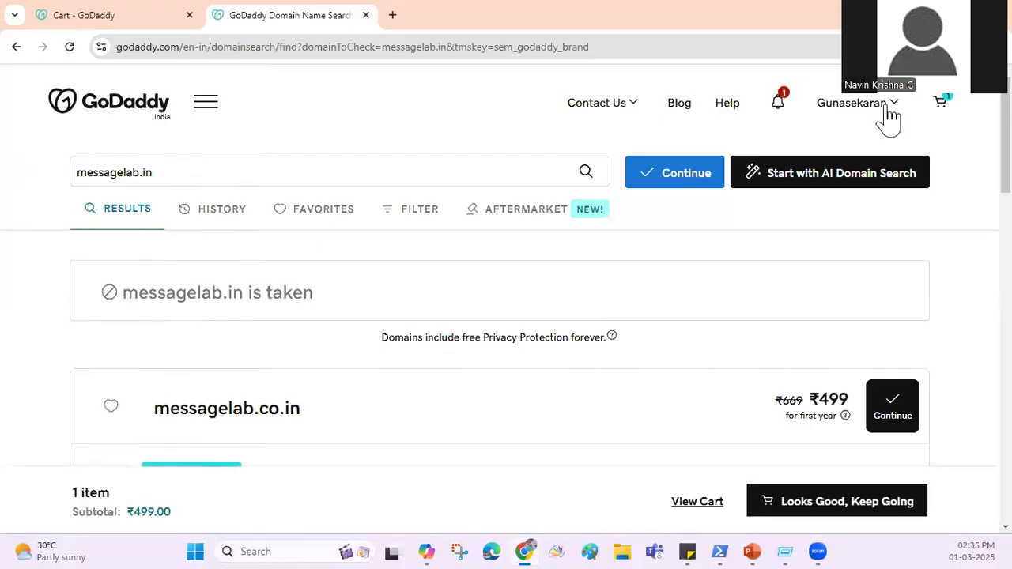
# Step: Open the account's My Products page and locate messagelab.in among the owned domains
pyautogui.click(886, 112)
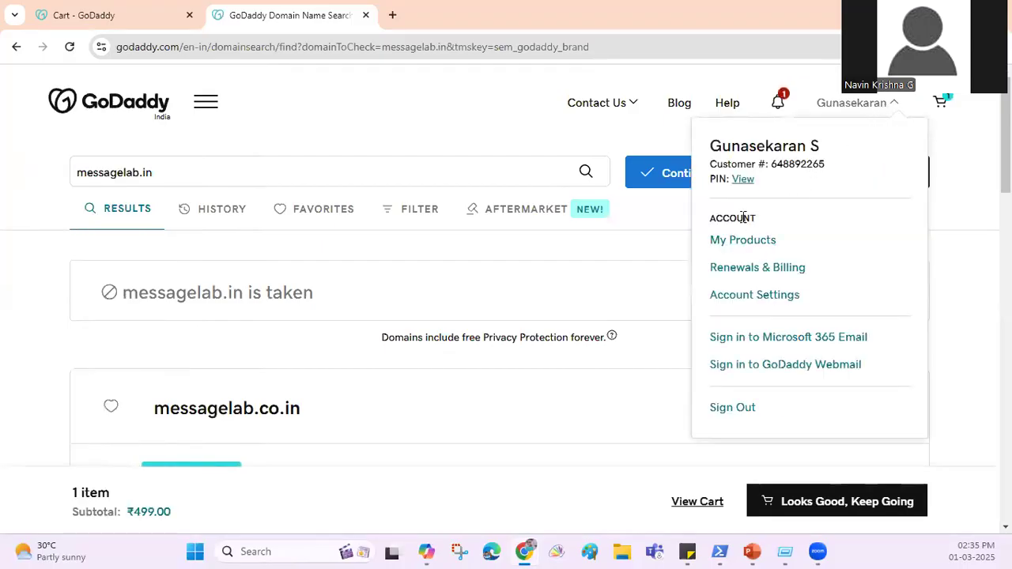
pyautogui.click(749, 245)
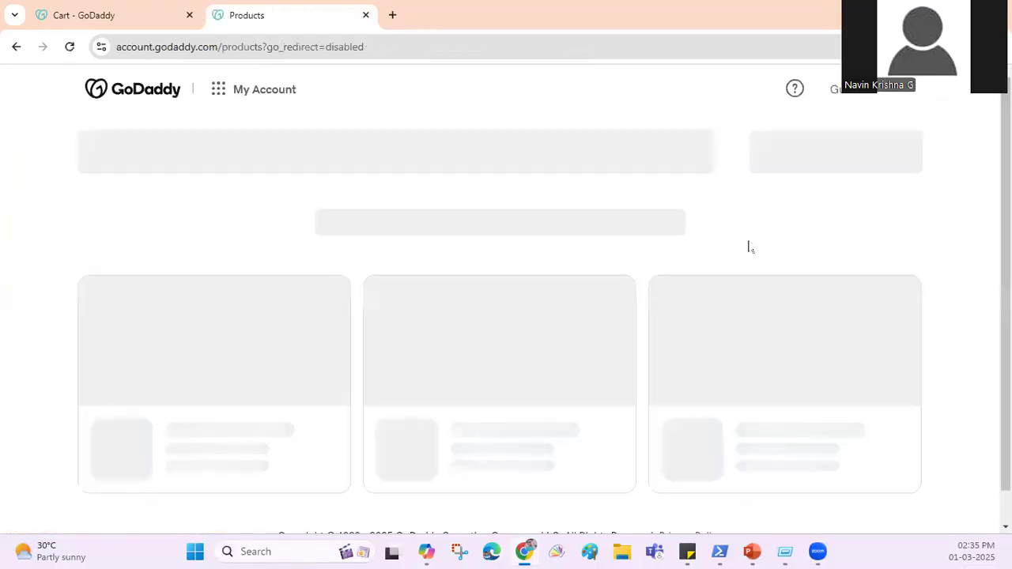
pyautogui.scroll(-3, 340, 252)
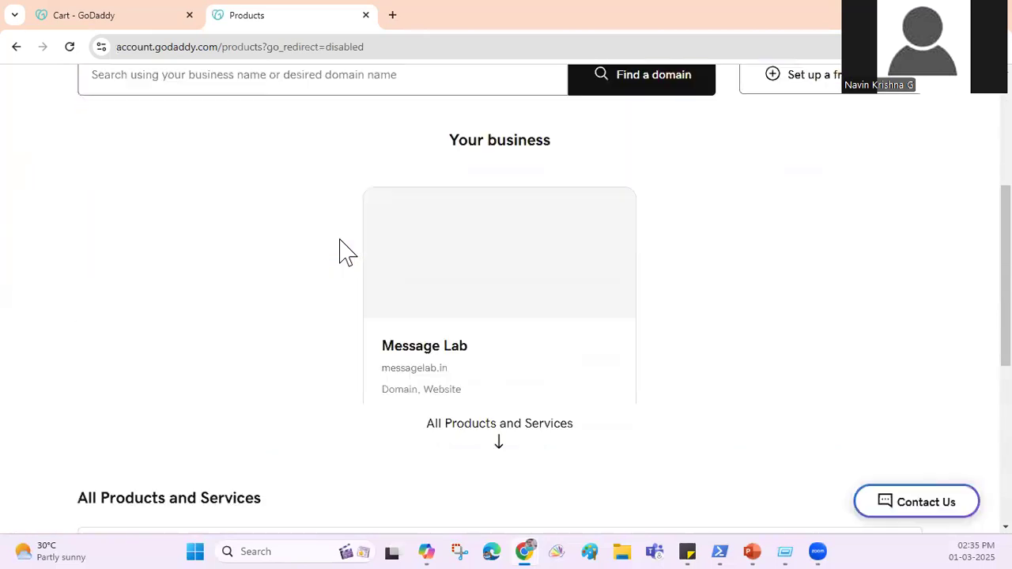
pyautogui.scroll(-2, 372, 311)
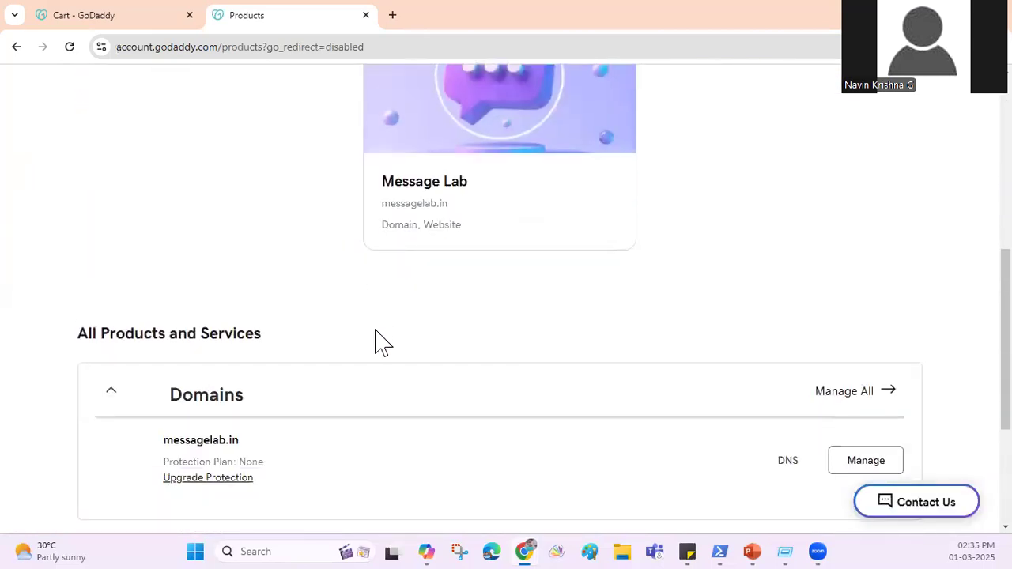
pyautogui.scroll(-2, 375, 336)
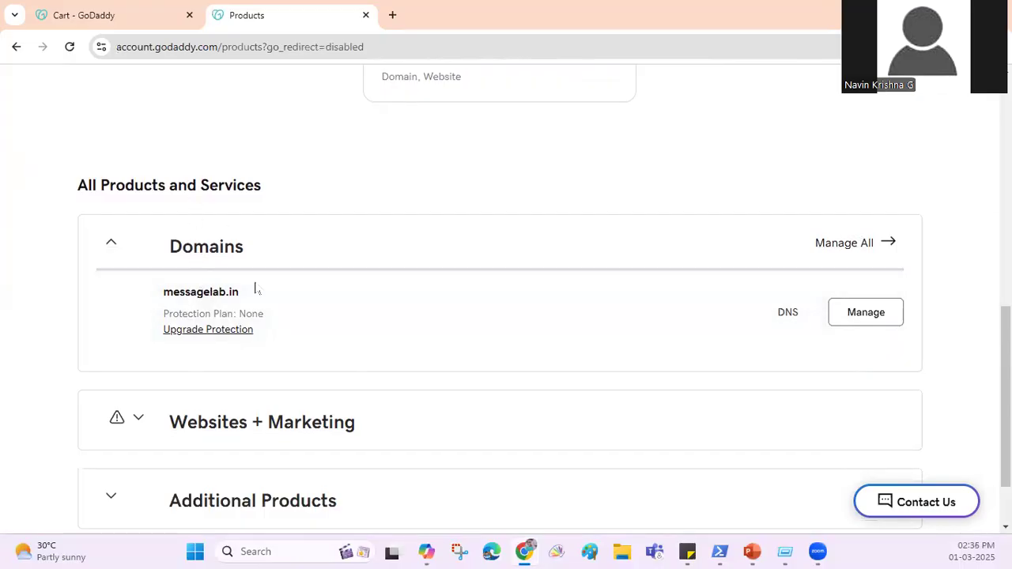
# Step: Open the DNS management page for messagelab.in and look it over
pyautogui.click(793, 320)
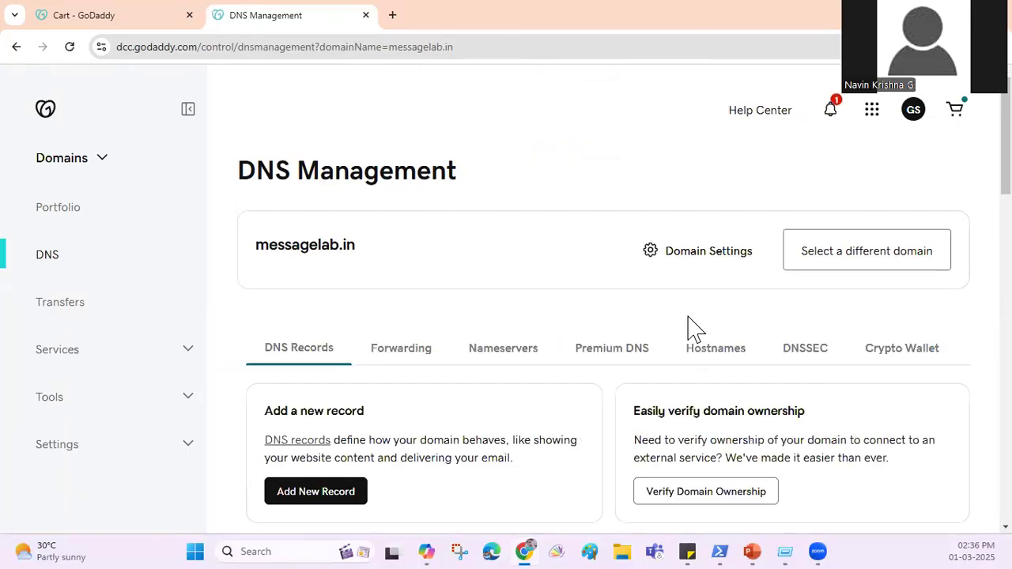
pyautogui.scroll(-2, 648, 350)
pyautogui.scroll(1, 650, 343)
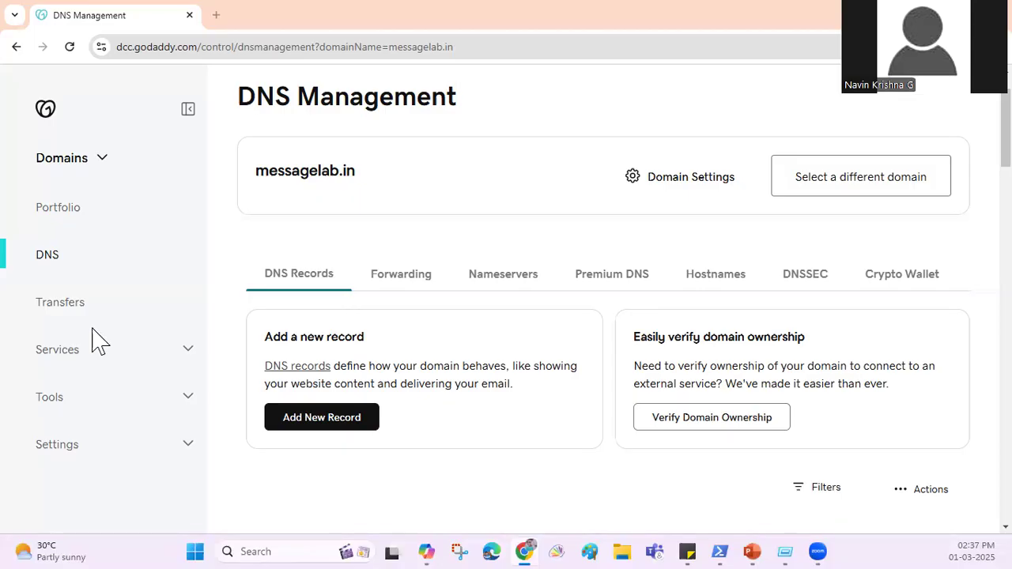
# Step: Open the Microsoft 365 admin center at admin.microsoft.com in a new browser tab
pyautogui.click(216, 15)
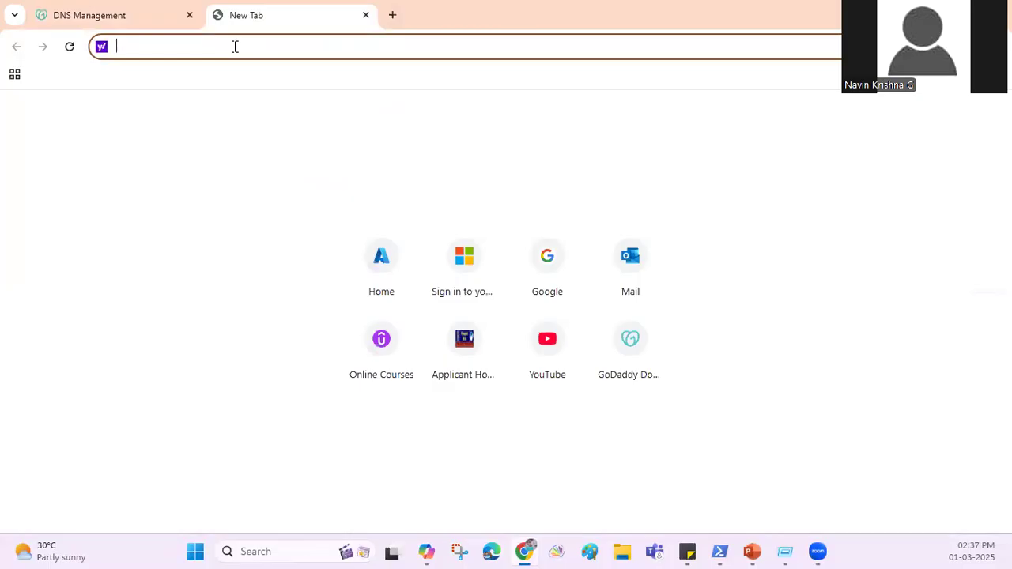
pyautogui.write('admin.microsoft.com')
pyautogui.press('Return')
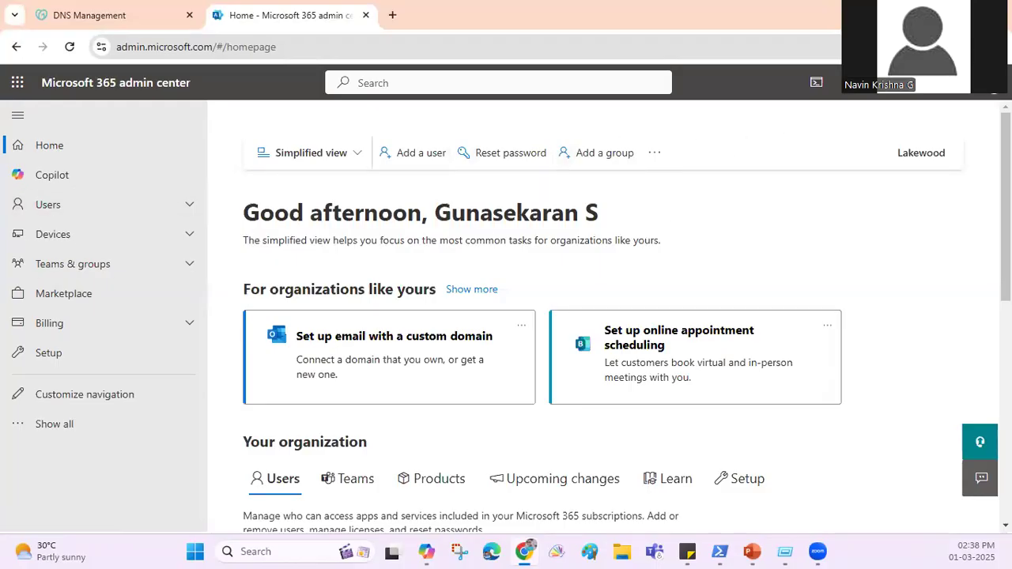
# Step: Show the full admin navigation and open the tenant's Domains settings to review the default onmicrosoft.com domain
pyautogui.click(75, 435)
pyautogui.scroll(-1, 142, 264)
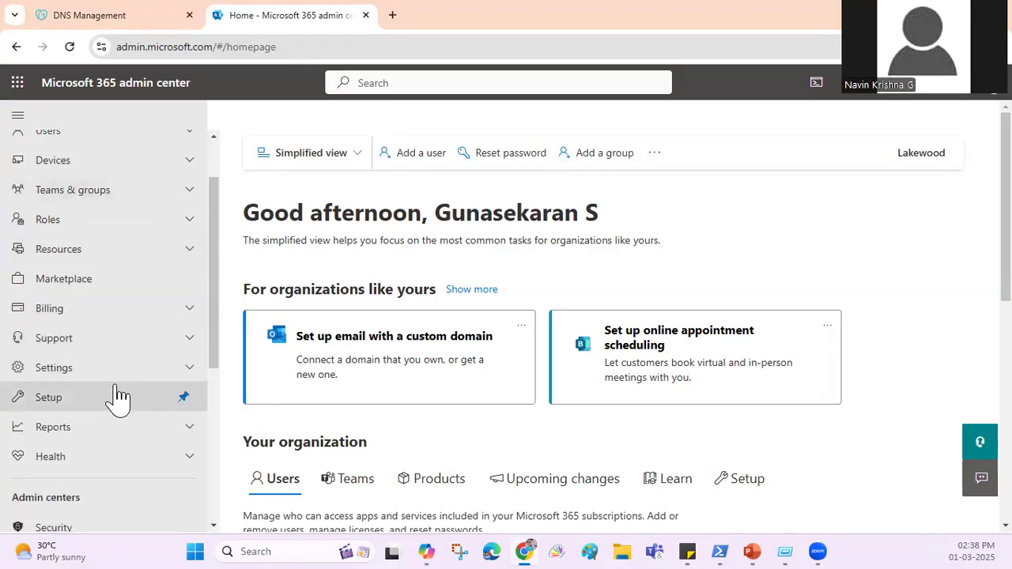
pyautogui.click(180, 370)
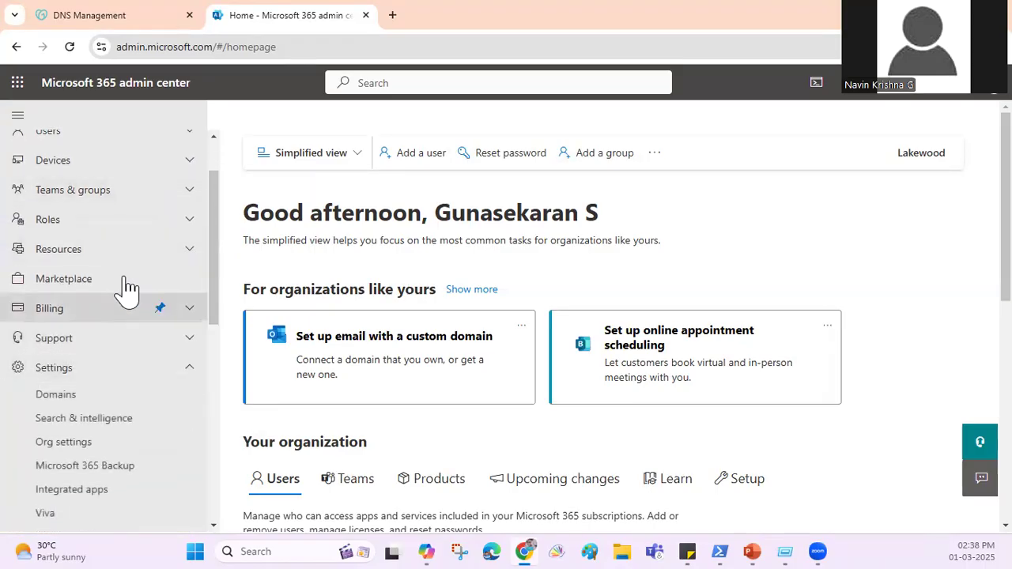
pyautogui.scroll(-1, 124, 290)
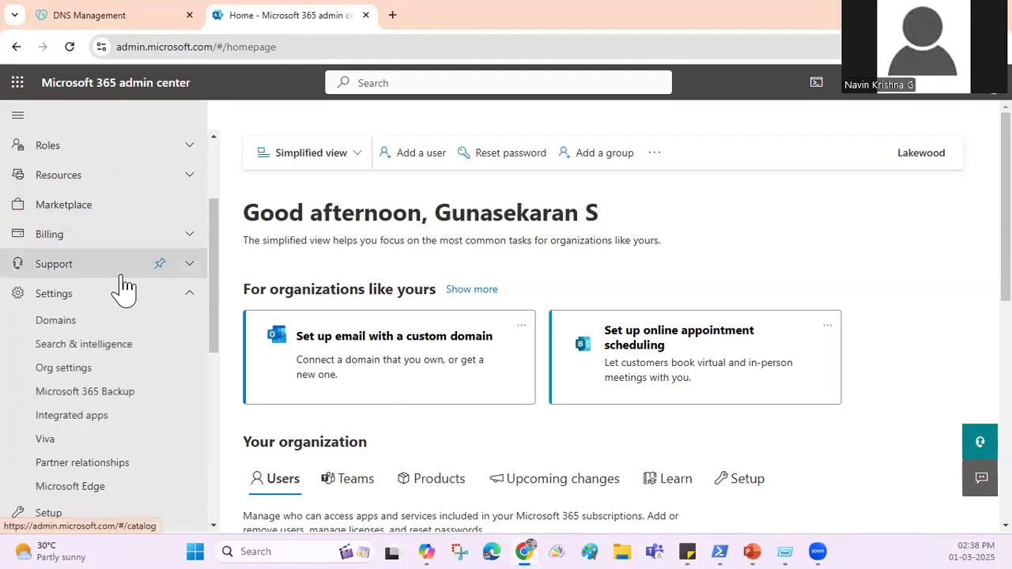
pyautogui.click(100, 324)
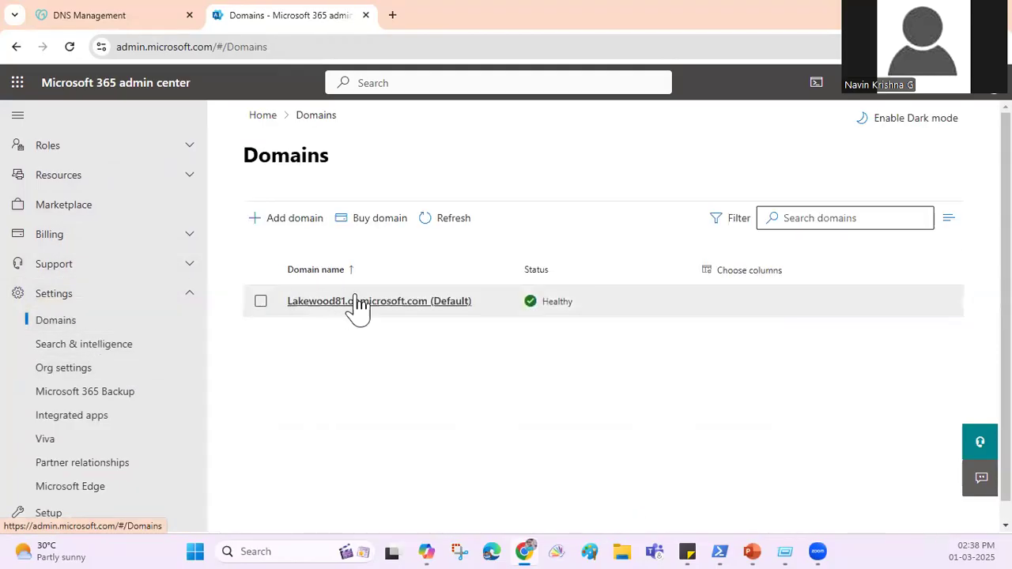
pyautogui.scroll(-1, 337, 348)
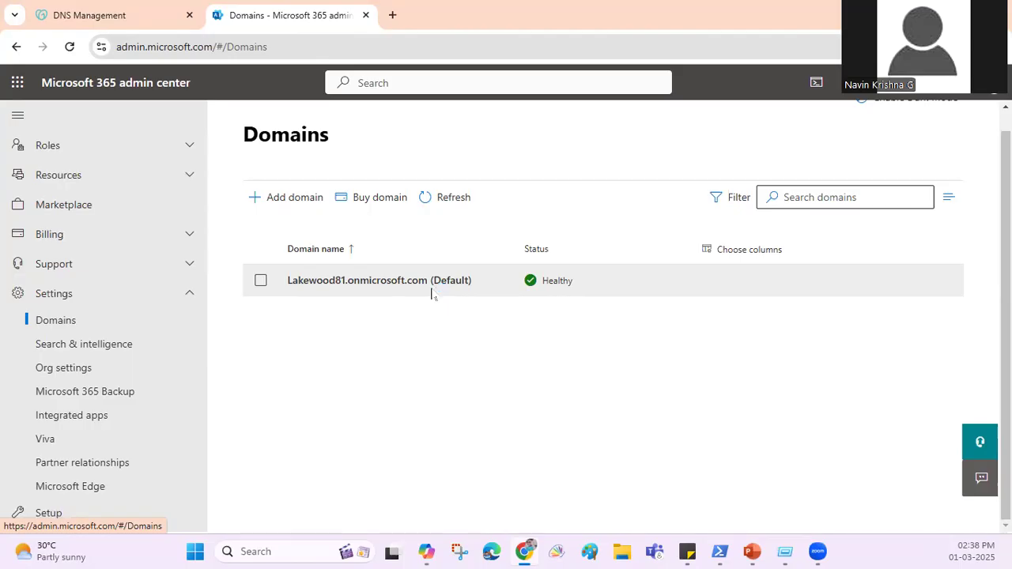
# Step: Start adding a domain and enter messagelab.in, copied from the GoDaddy DNS Management page, as the domain name
pyautogui.click(291, 202)
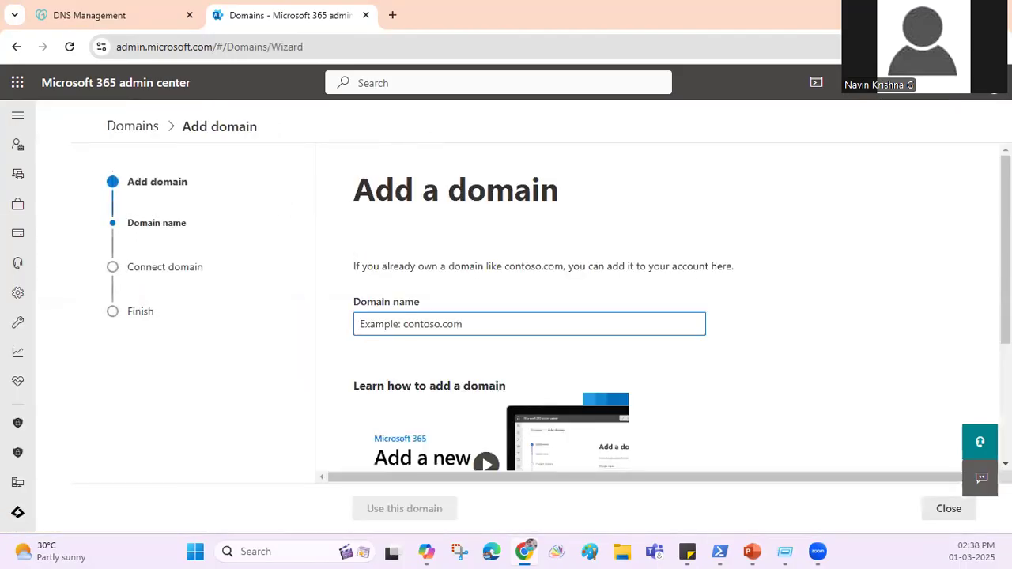
pyautogui.click(125, 15)
pyautogui.scroll(2, 411, 350)
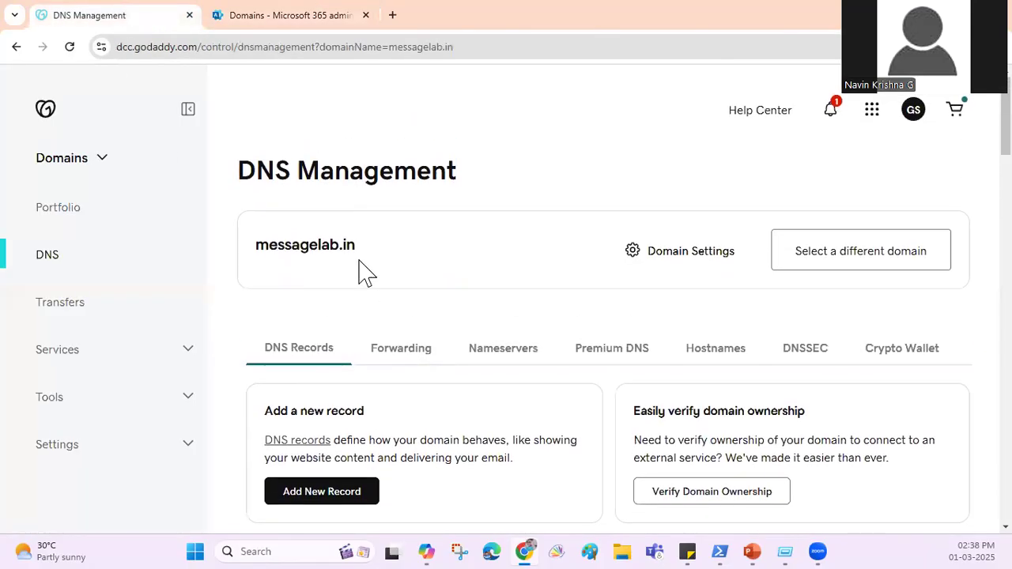
pyautogui.doubleClick(348, 243)
pyautogui.hotkey('ctrl', 'c')
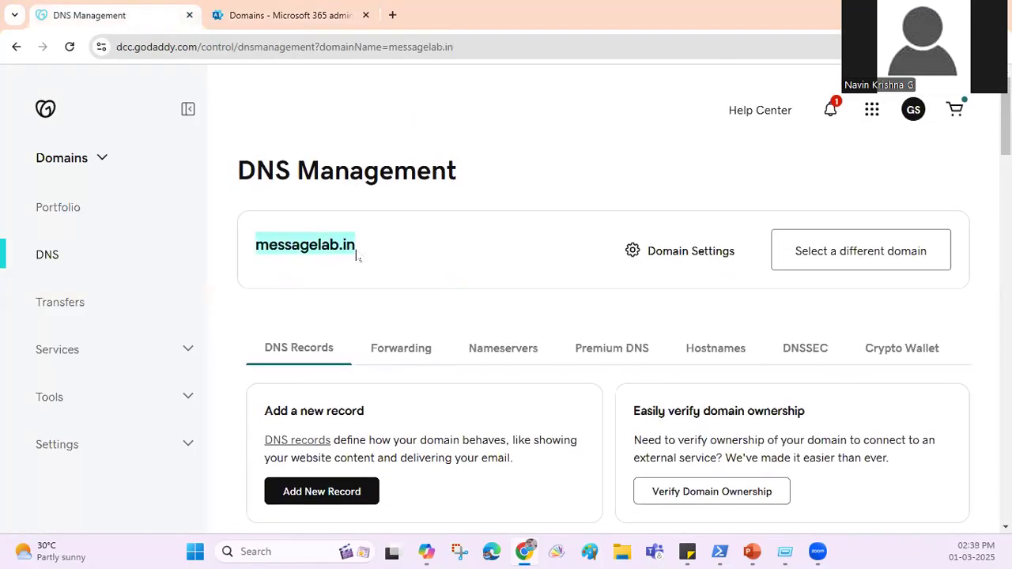
pyautogui.click(281, 19)
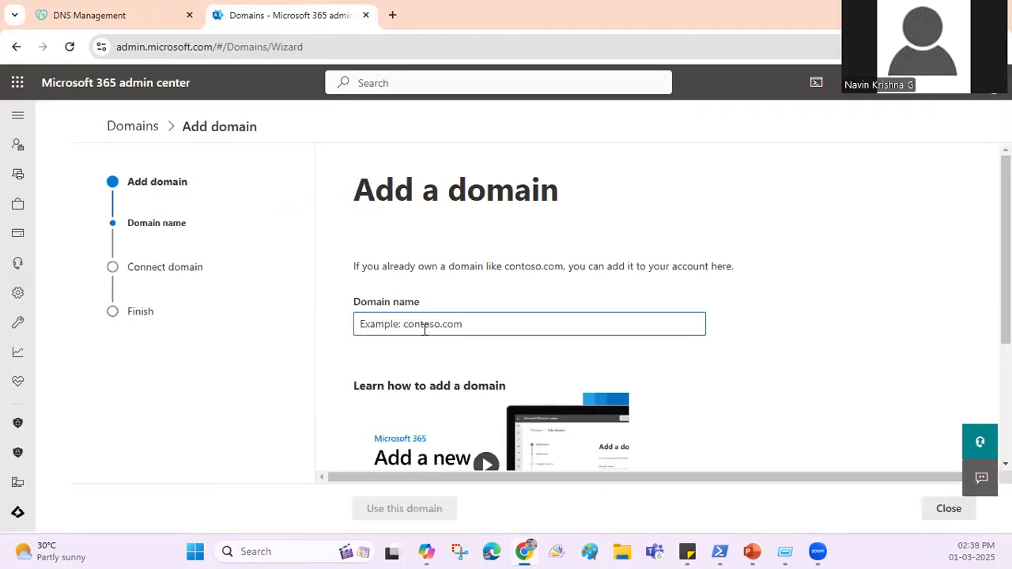
pyautogui.hotkey('ctrl', 'v')
# Step: Submit messagelab.in as the domain to use and proceed to its ownership verification
pyautogui.scroll(-1, 474, 312)
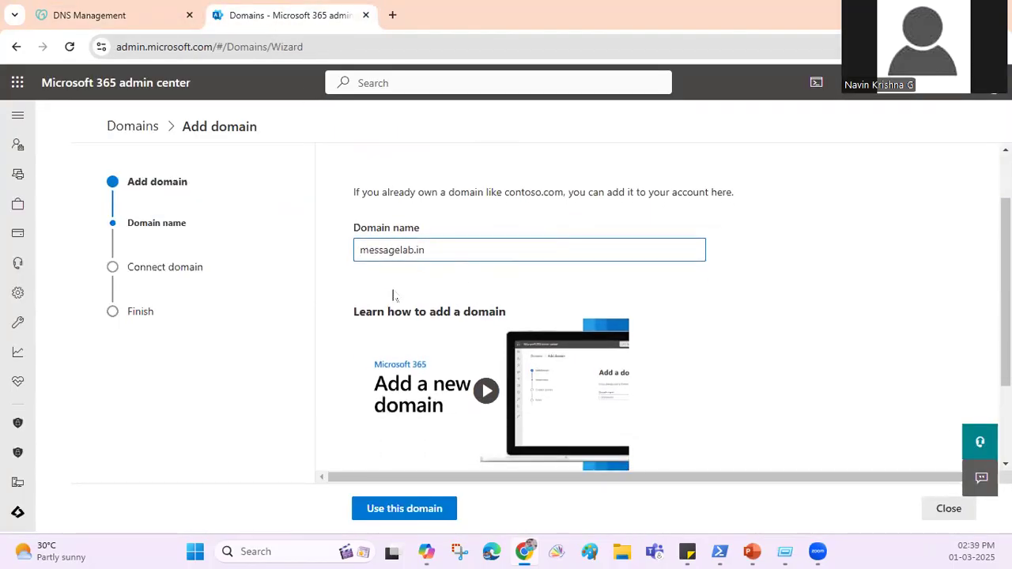
pyautogui.scroll(-2, 432, 276)
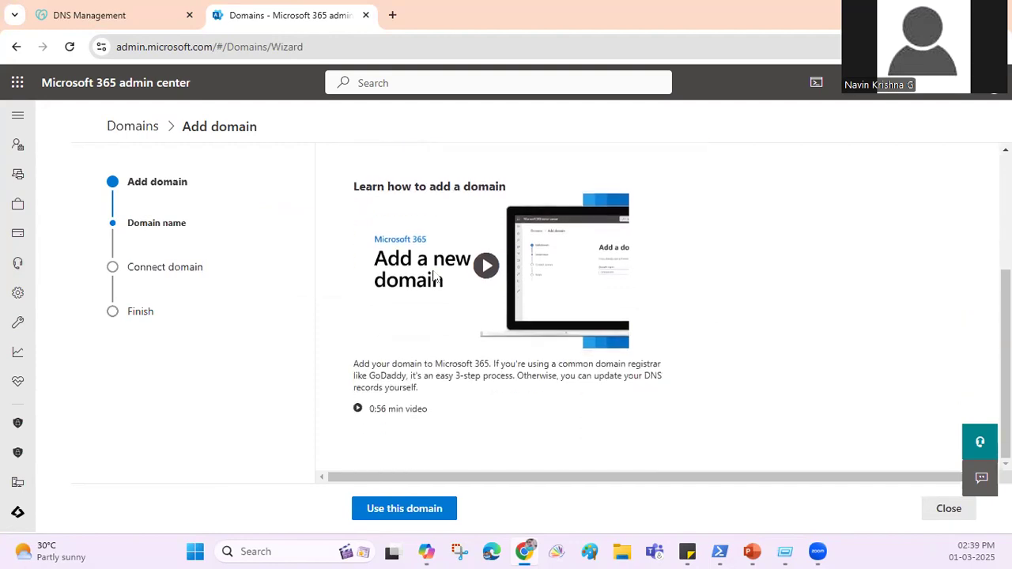
pyautogui.scroll(3, 404, 291)
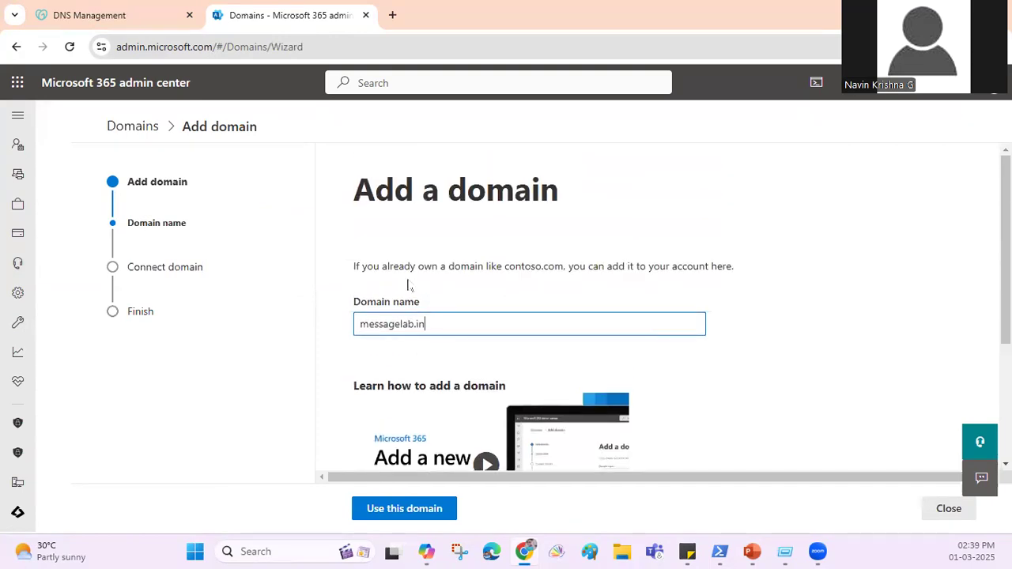
pyautogui.scroll(-2, 407, 330)
pyautogui.click(413, 510)
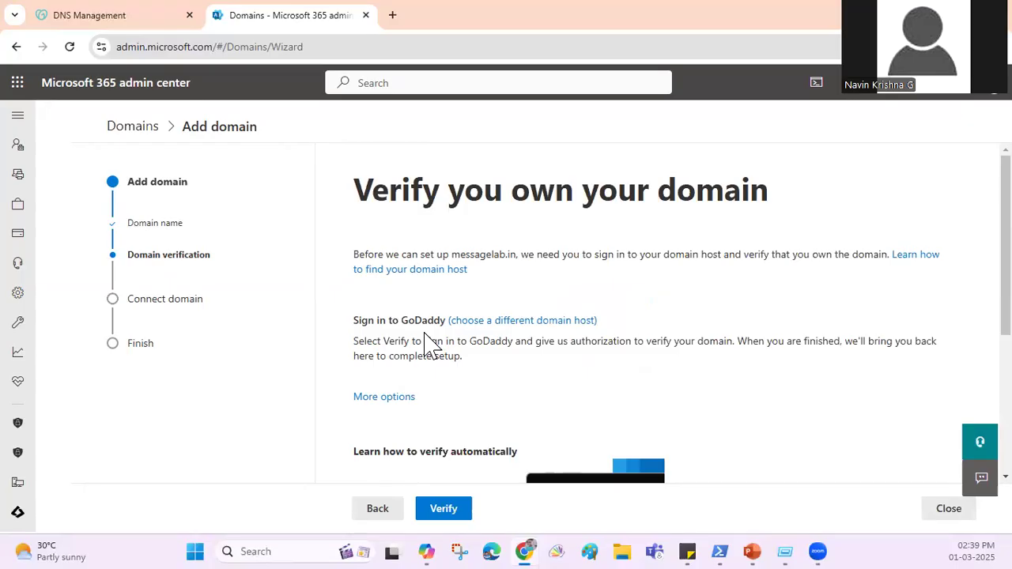
# Step: Show the choice of a different domain host and browse the supported providers, keeping GoDaddy selected
pyautogui.click(491, 320)
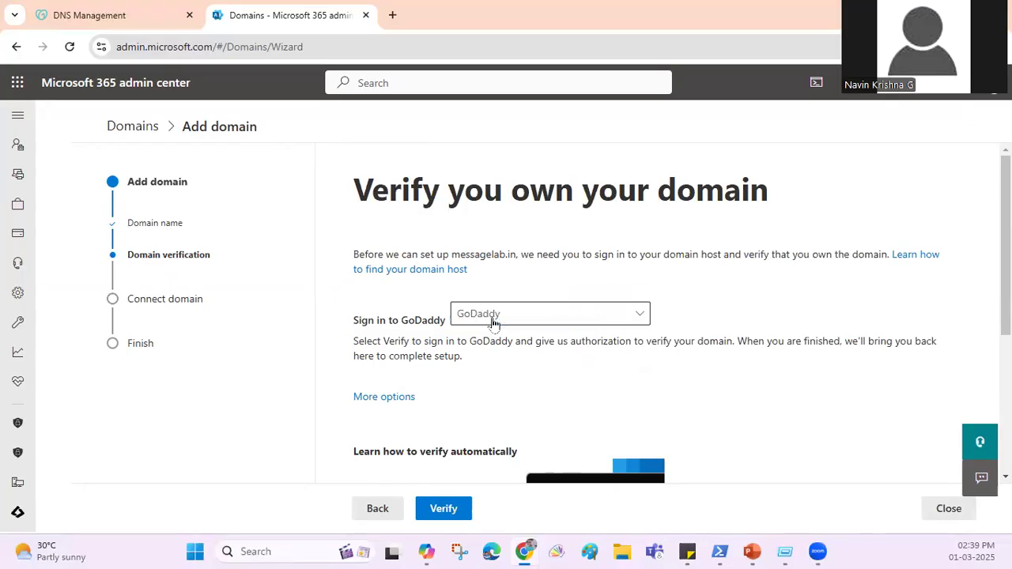
pyautogui.click(637, 317)
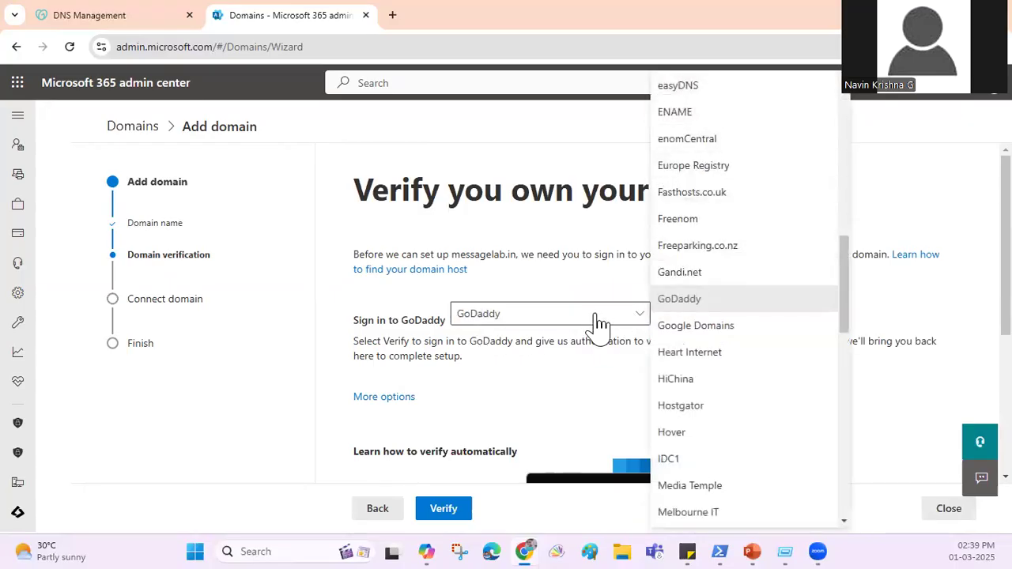
pyautogui.click(252, 380)
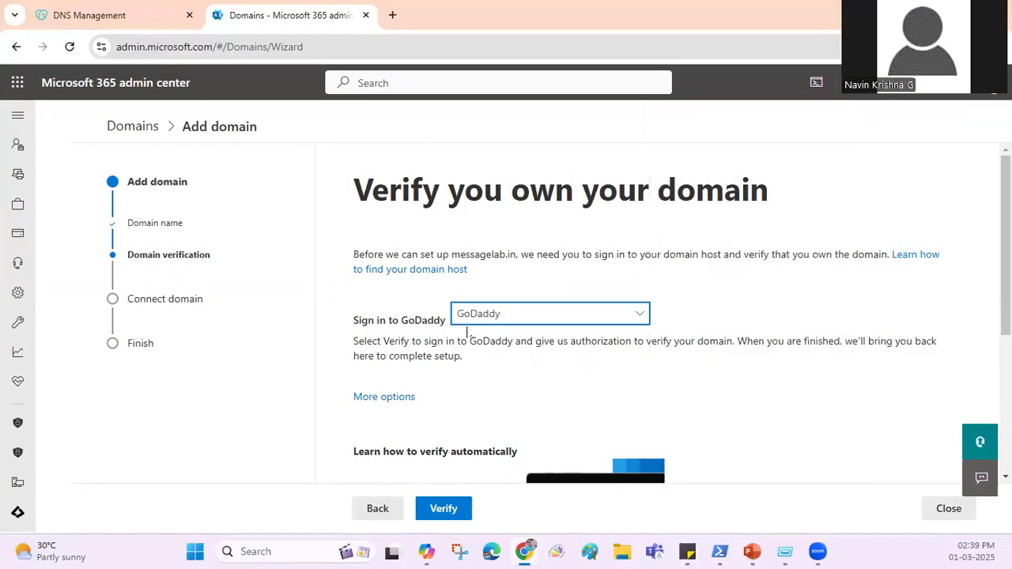
pyautogui.click(623, 316)
pyautogui.scroll(-6, 716, 198)
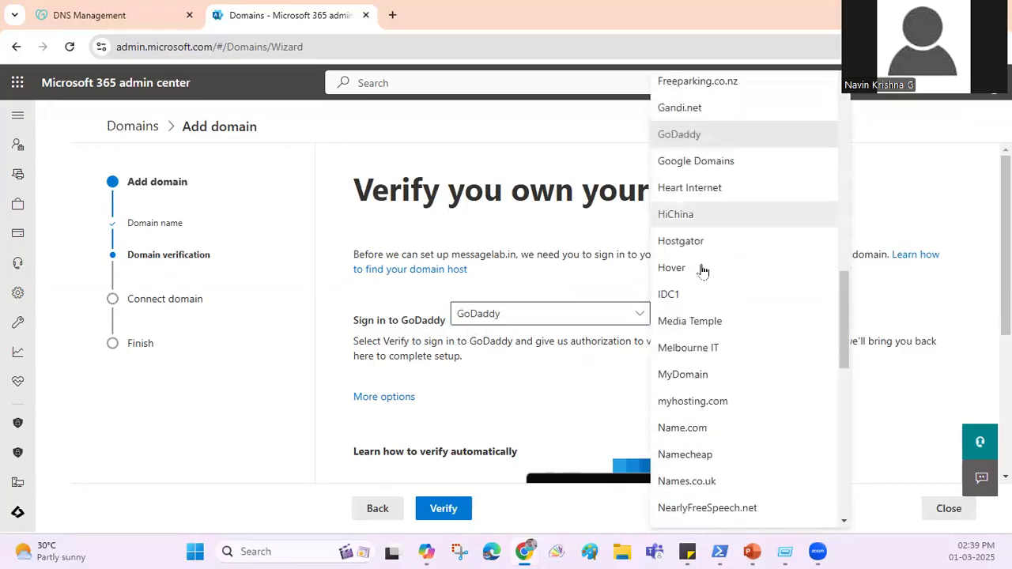
pyautogui.scroll(2, 696, 372)
pyautogui.scroll(10, 693, 385)
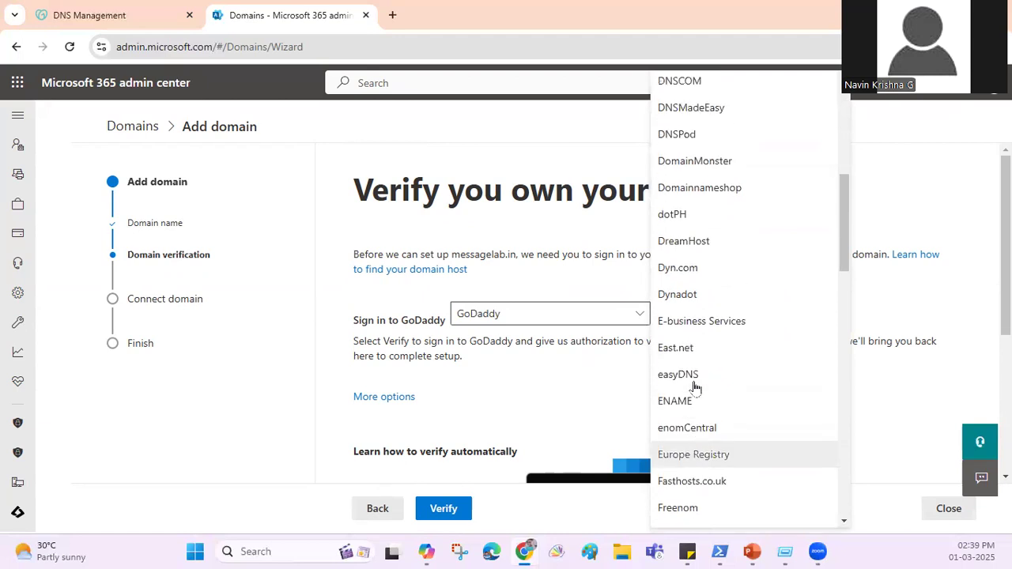
pyautogui.click(558, 368)
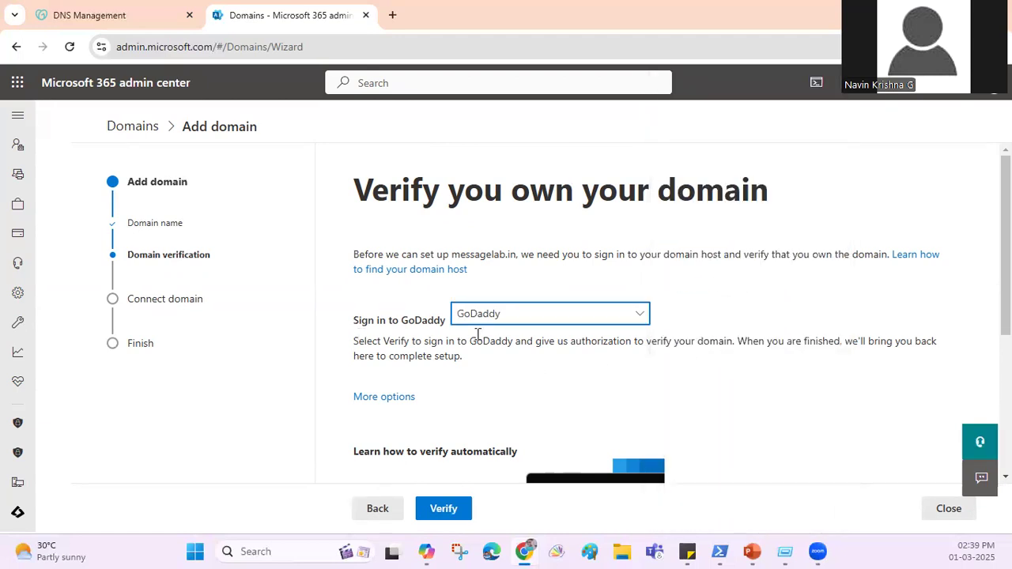
# Step: Start the automatic verification of messagelab.in with GoDaddy and authorize Microsoft through Domain Connect
pyautogui.scroll(-2, 566, 391)
pyautogui.scroll(-2, 345, 414)
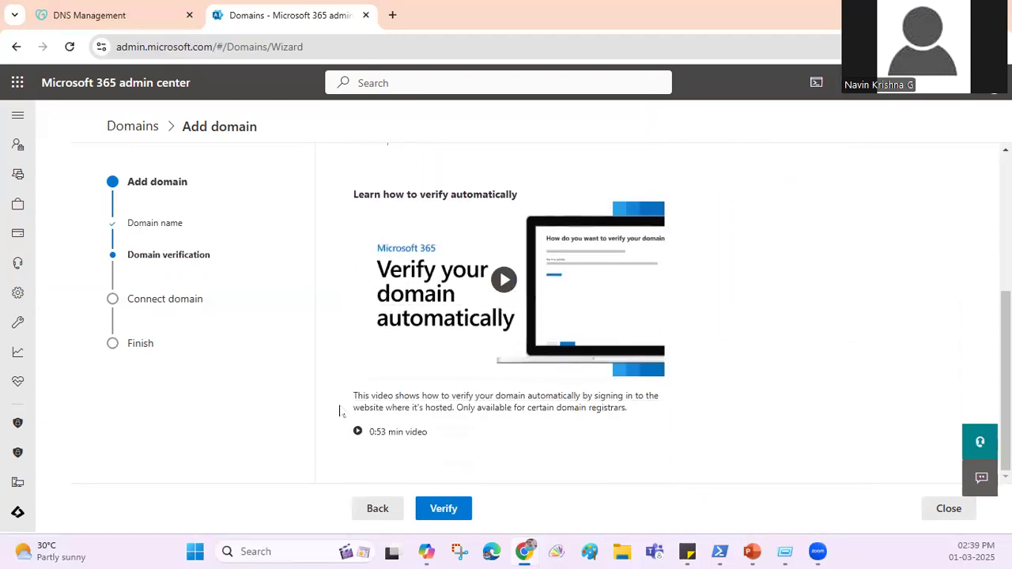
pyautogui.scroll(1, 484, 363)
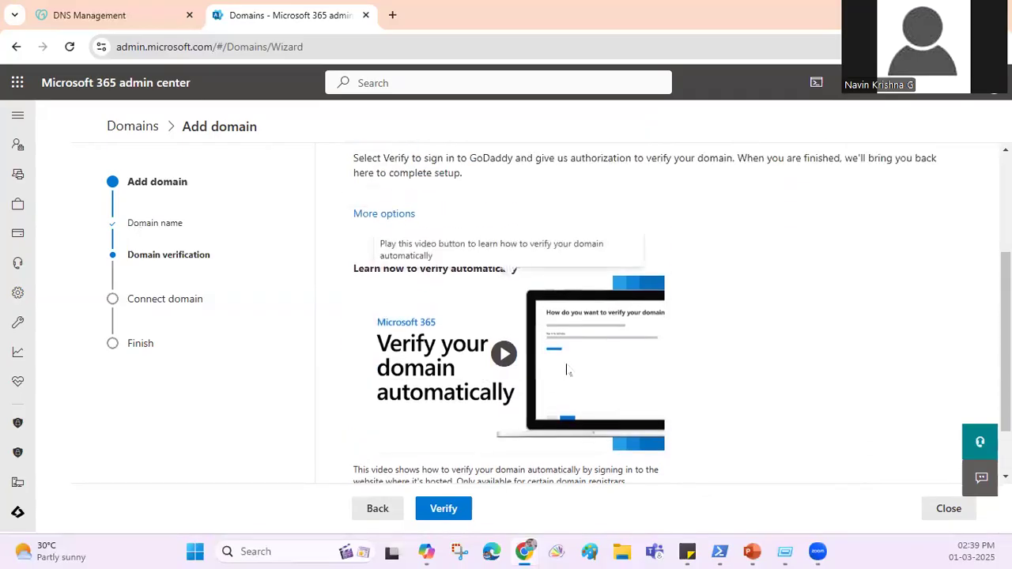
pyautogui.scroll(-1, 564, 370)
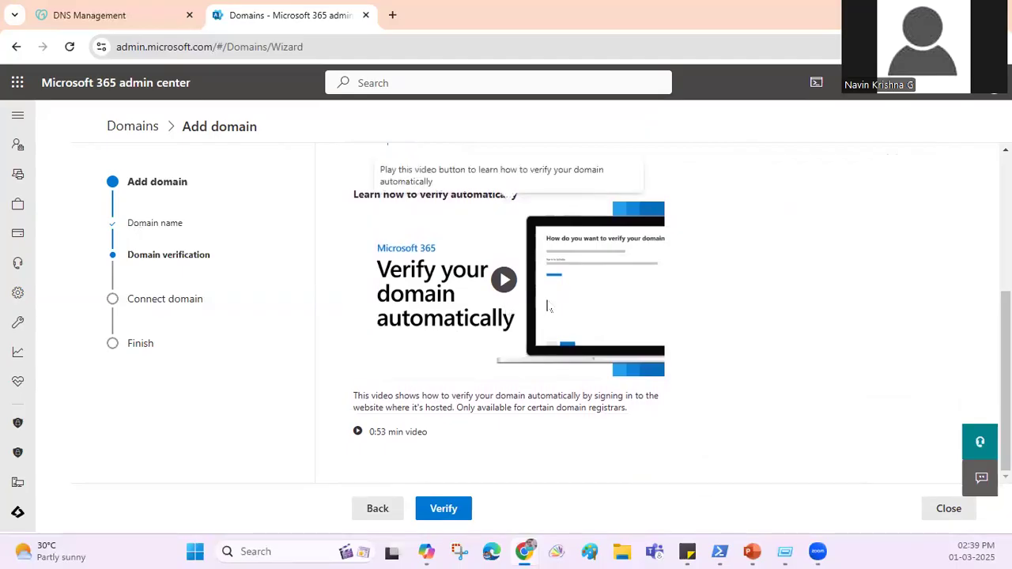
pyautogui.scroll(2, 540, 331)
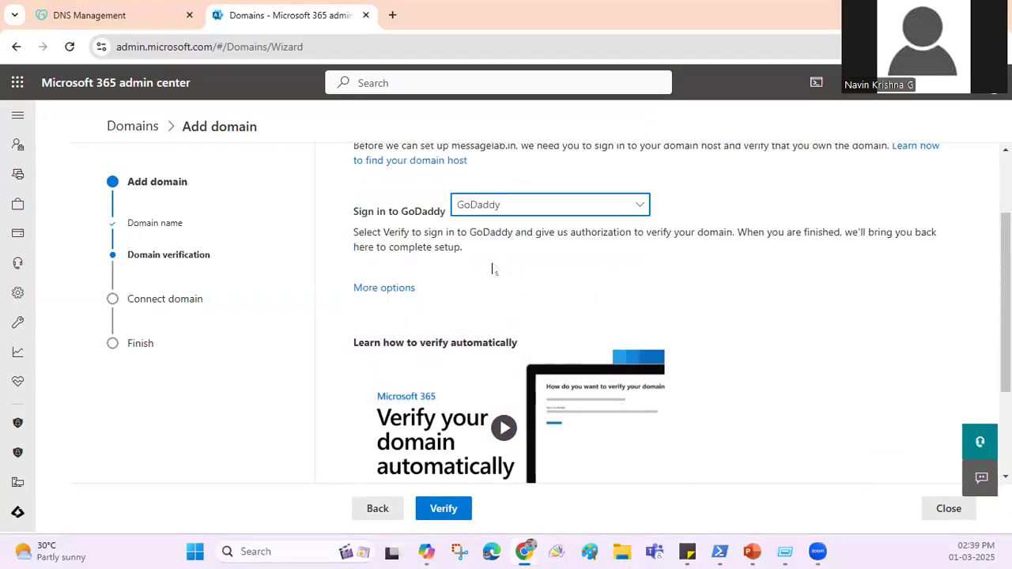
pyautogui.scroll(-2, 478, 364)
pyautogui.click(443, 509)
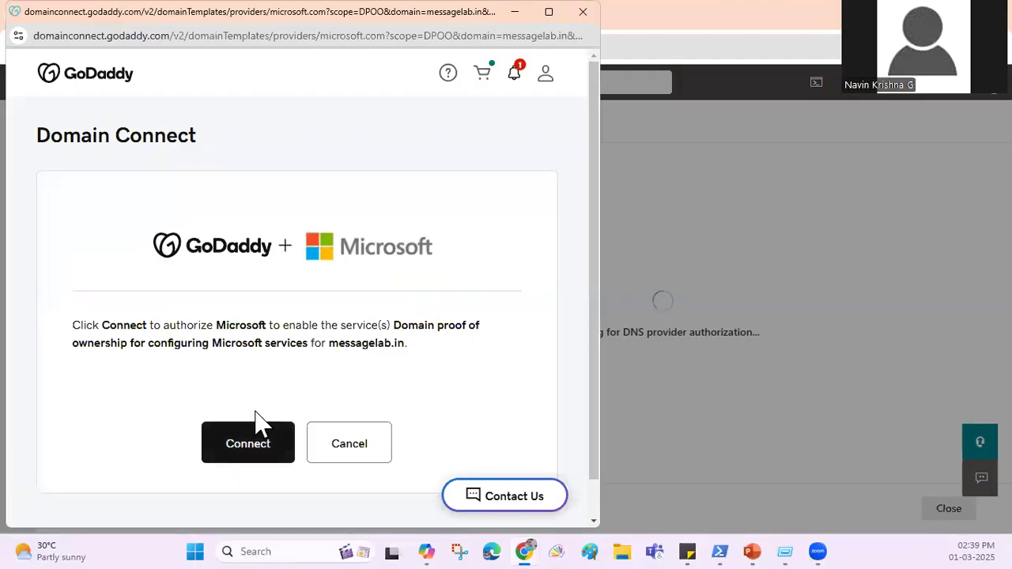
pyautogui.click(254, 448)
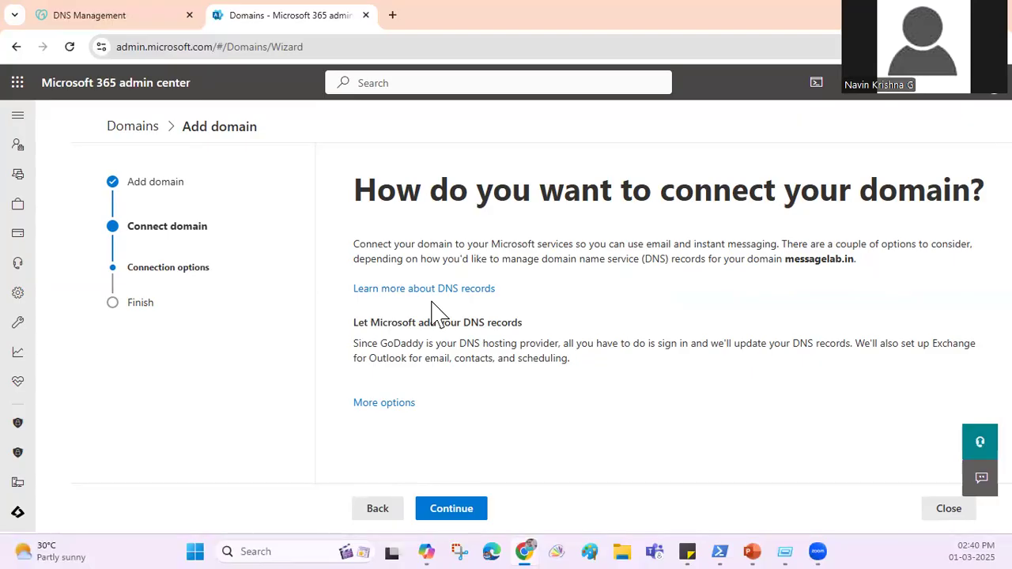
# Step: Continue with letting Microsoft add the DNS records and review the MX, TXT and CNAME records for Exchange
pyautogui.moveTo(501, 259); pyautogui.dragTo(671, 260)
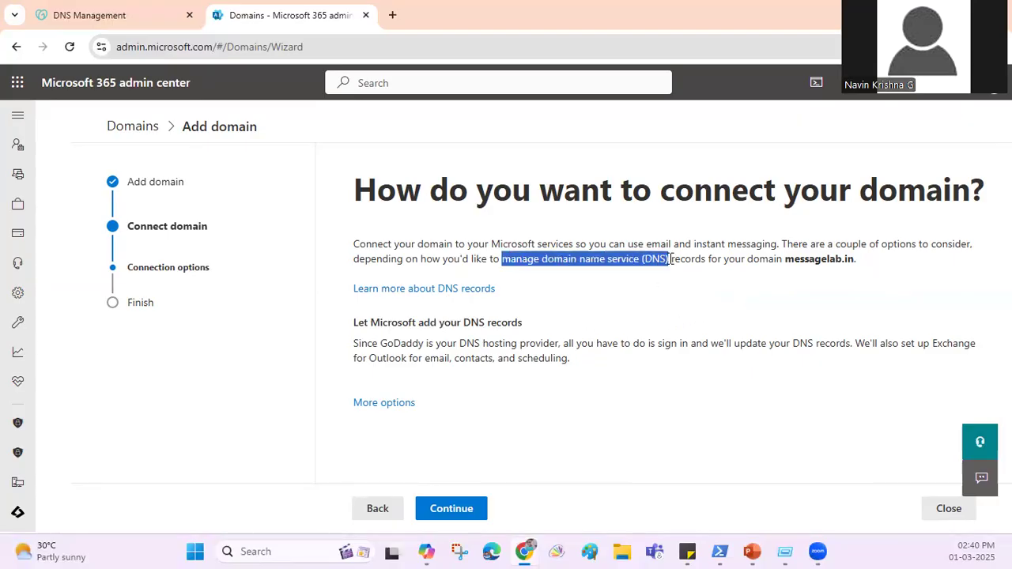
pyautogui.doubleClick(482, 259)
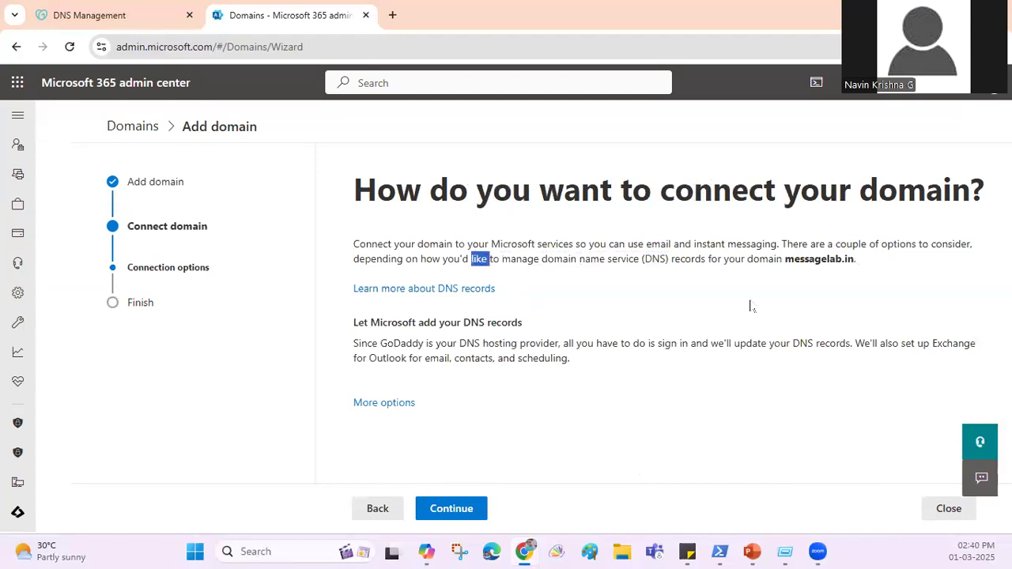
pyautogui.click(465, 515)
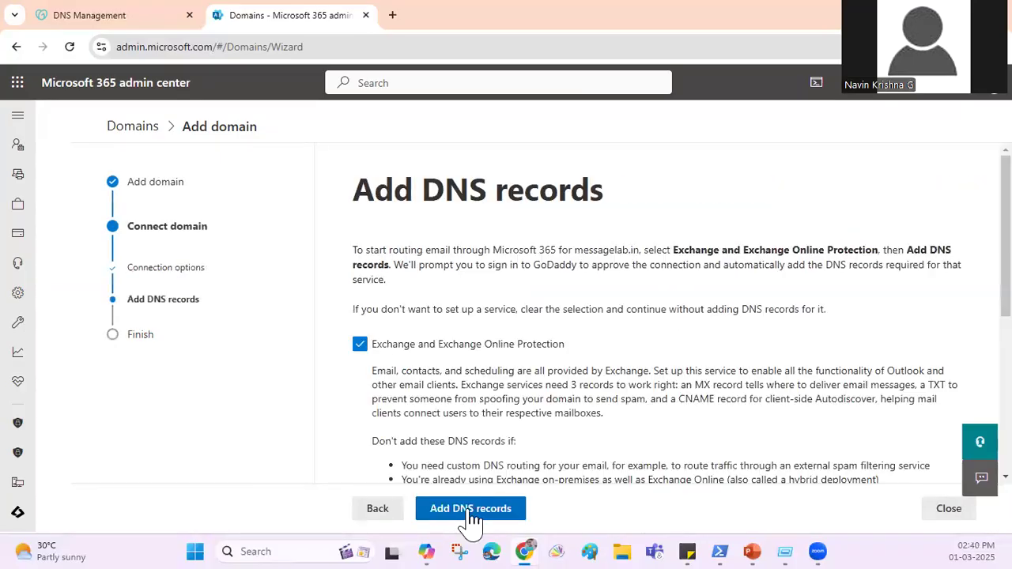
pyautogui.scroll(-4, 548, 379)
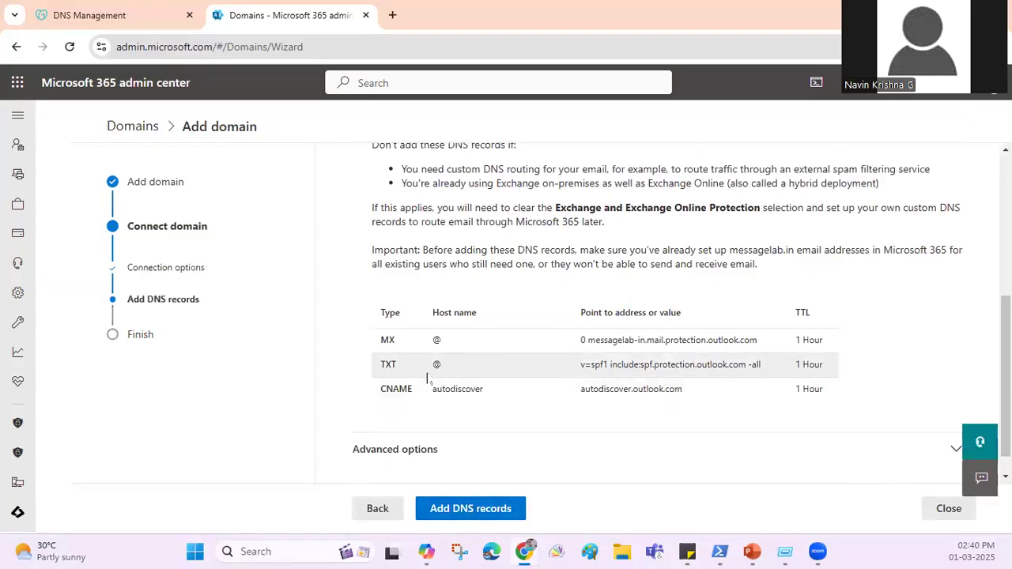
pyautogui.scroll(-1, 498, 420)
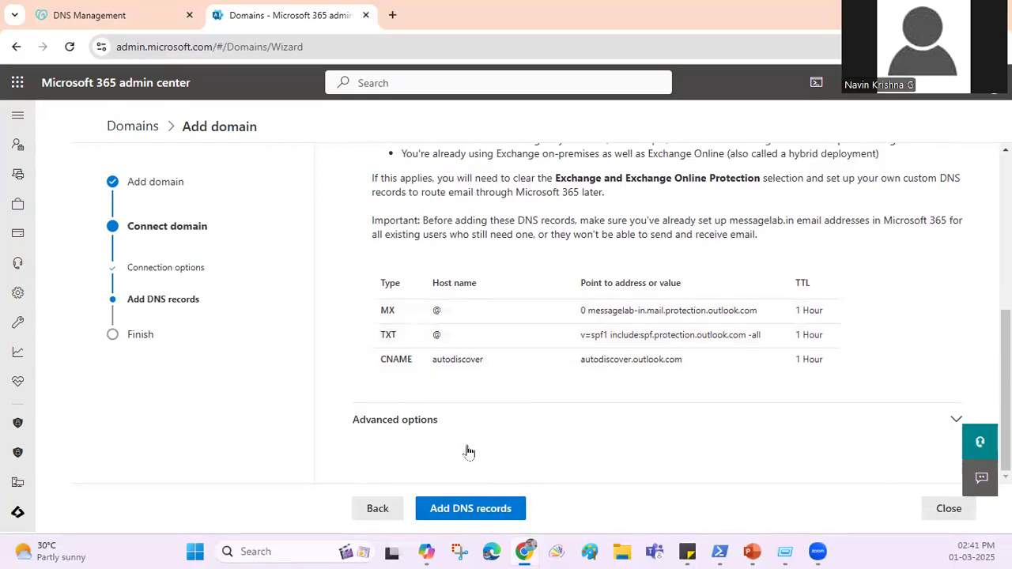
pyautogui.scroll(3, 415, 437)
pyautogui.scroll(1, 415, 438)
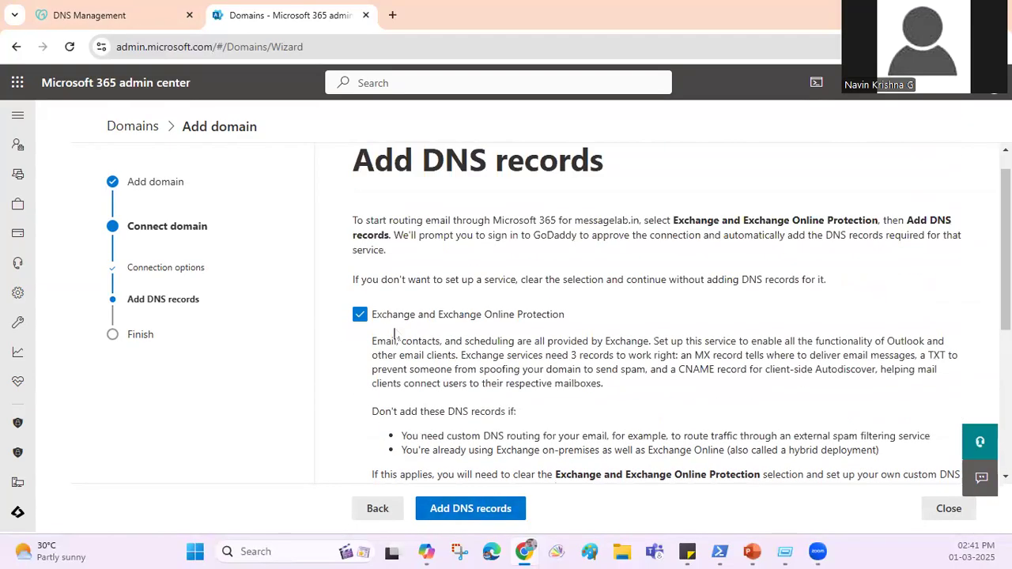
# Step: Clear Exchange and Exchange Online Protection and expand the advanced options to view the other services
pyautogui.click(360, 314)
pyautogui.click(431, 391)
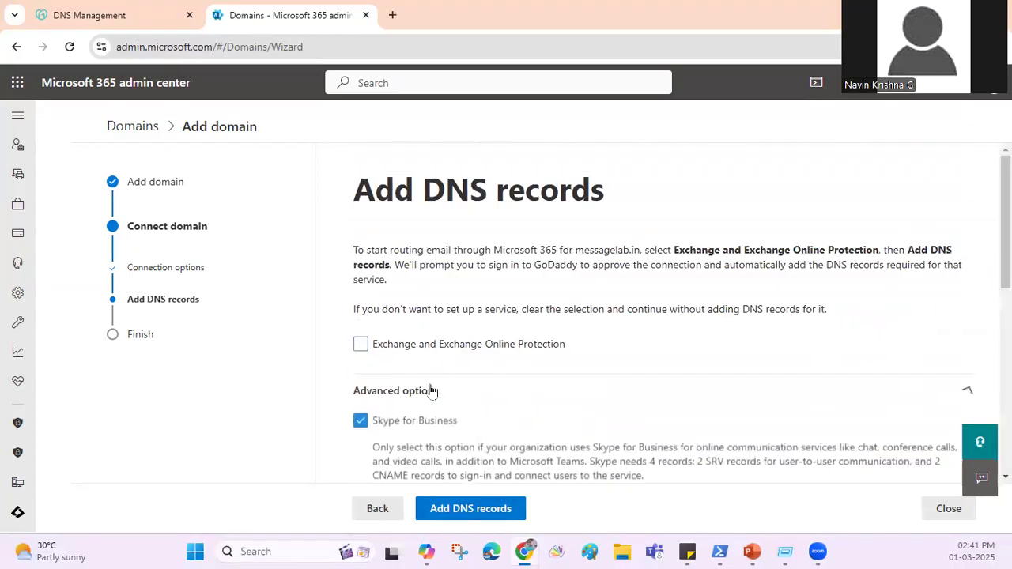
pyautogui.scroll(-4, 431, 391)
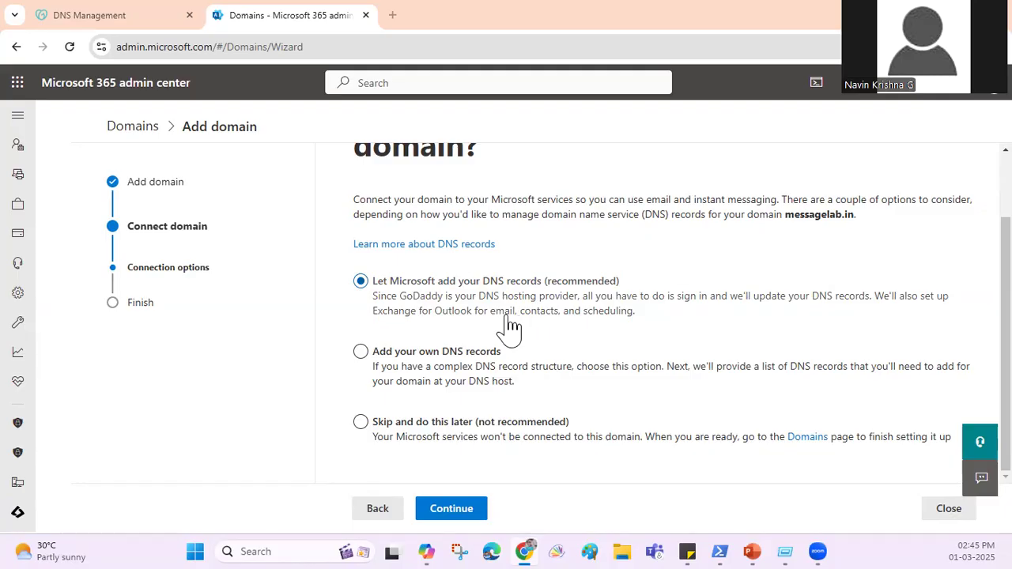
# Step: Examine the DNS records of messagelab.in on GoDaddy's DNS Management page, including the second page of records
pyautogui.click(125, 16)
pyautogui.scroll(-8, 375, 316)
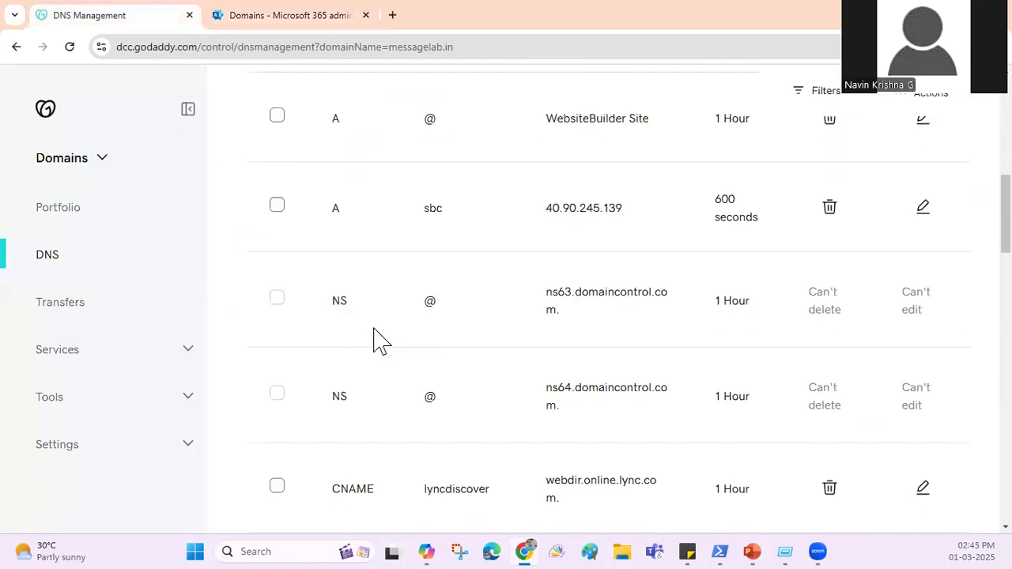
pyautogui.scroll(3, 369, 322)
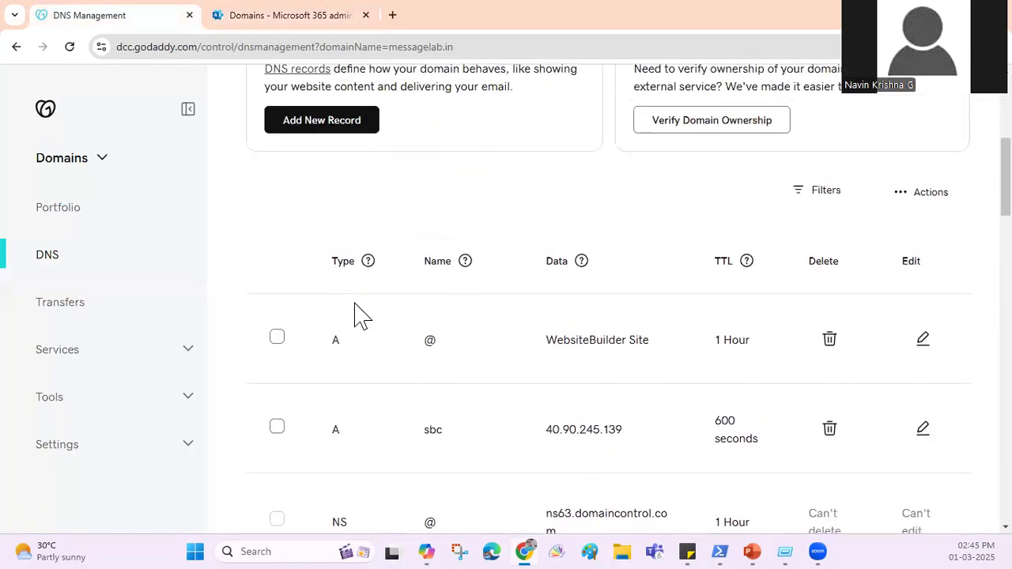
pyautogui.scroll(-6, 355, 317)
pyautogui.scroll(-10, 358, 316)
pyautogui.scroll(13, 373, 318)
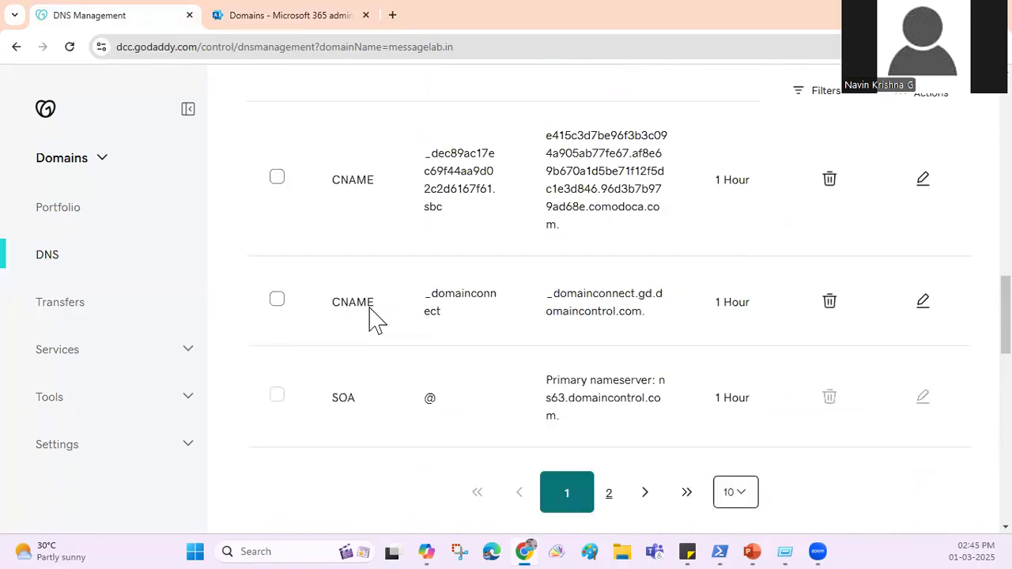
pyautogui.scroll(4, 376, 320)
pyautogui.scroll(-12, 373, 324)
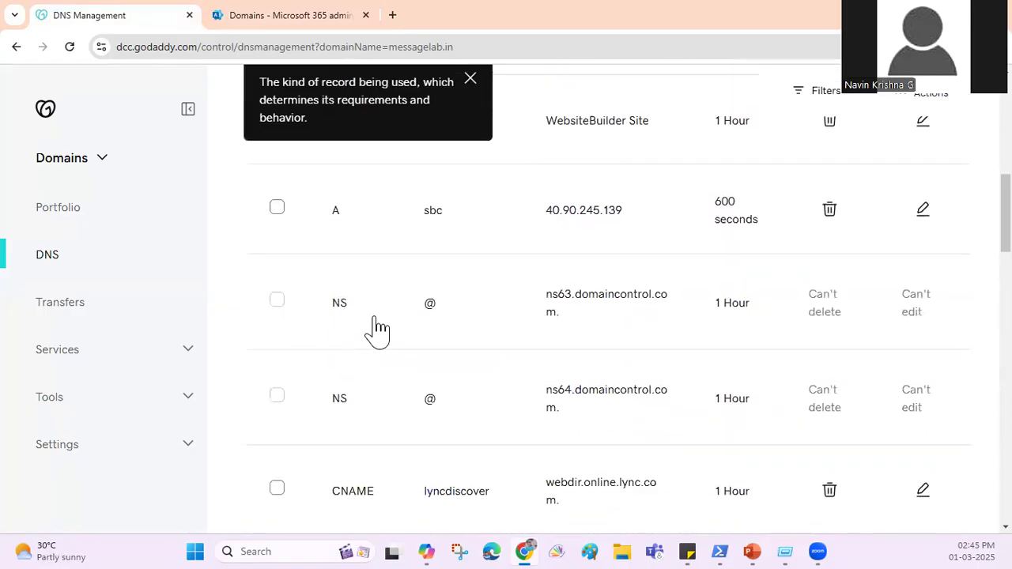
pyautogui.click(614, 368)
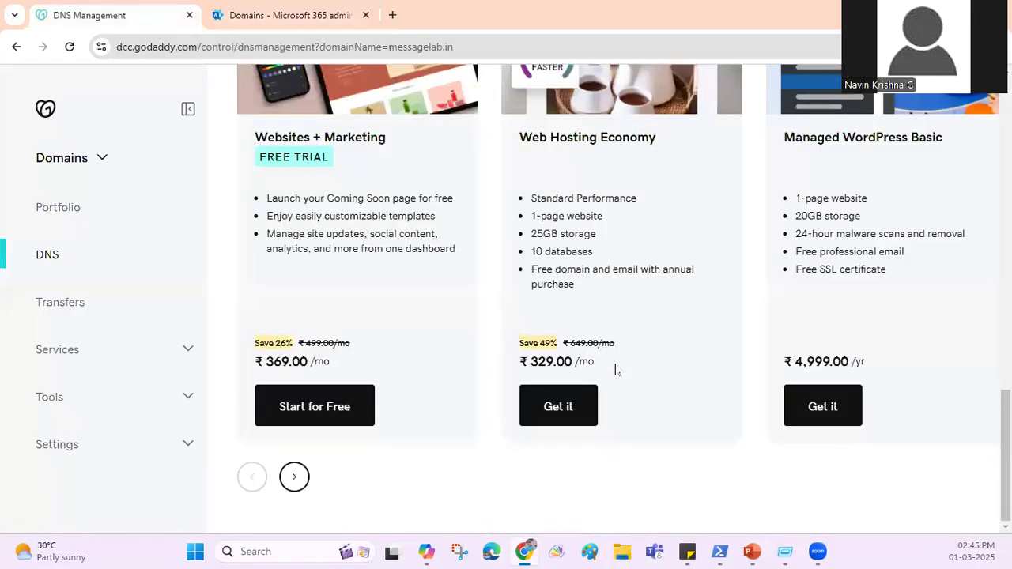
pyautogui.scroll(10, 527, 345)
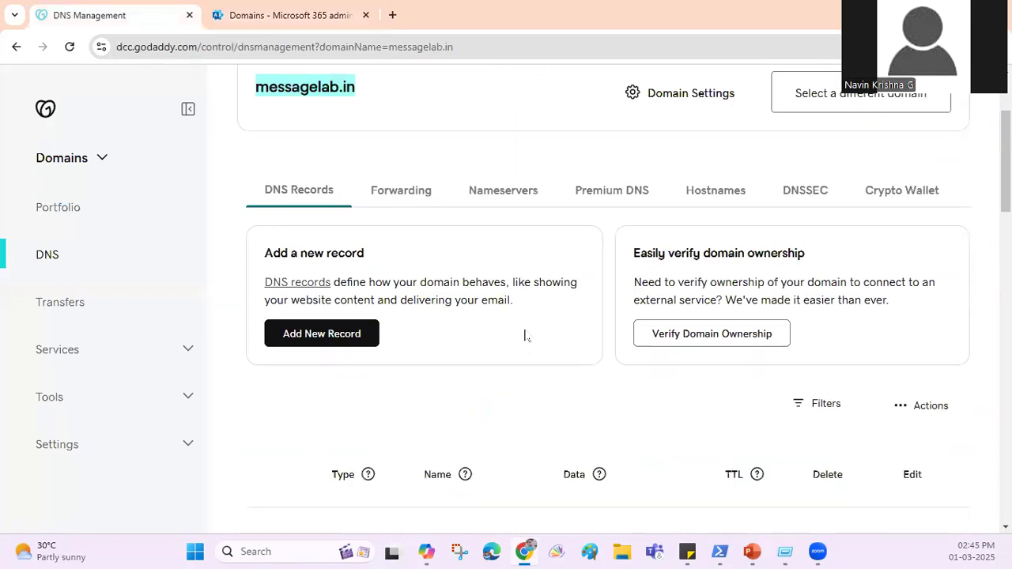
pyautogui.scroll(-3, 525, 336)
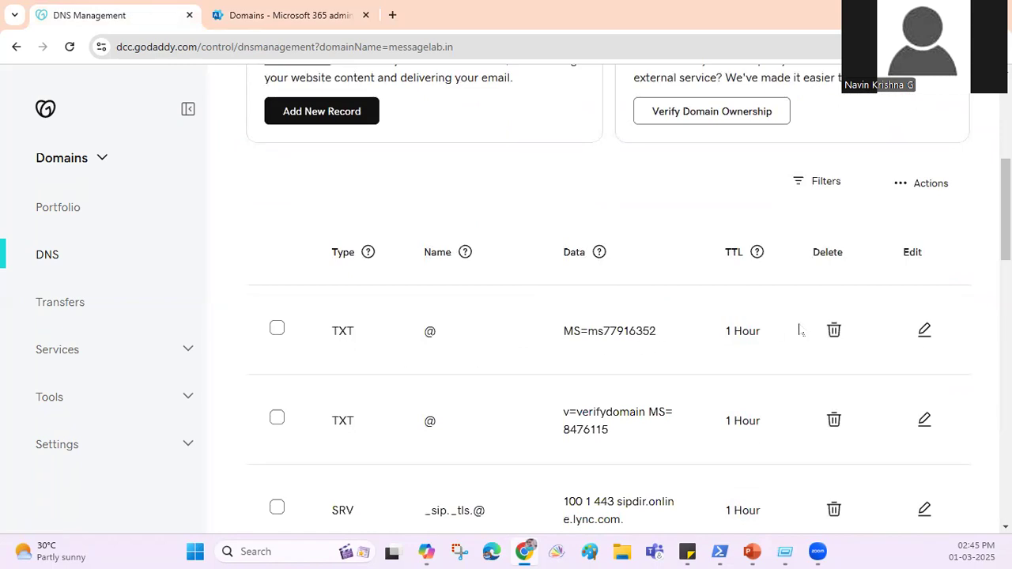
# Step: Return to the Microsoft 365 domain wizard, choose to add your own DNS records, and continue
pyautogui.click(287, 16)
pyautogui.click(362, 353)
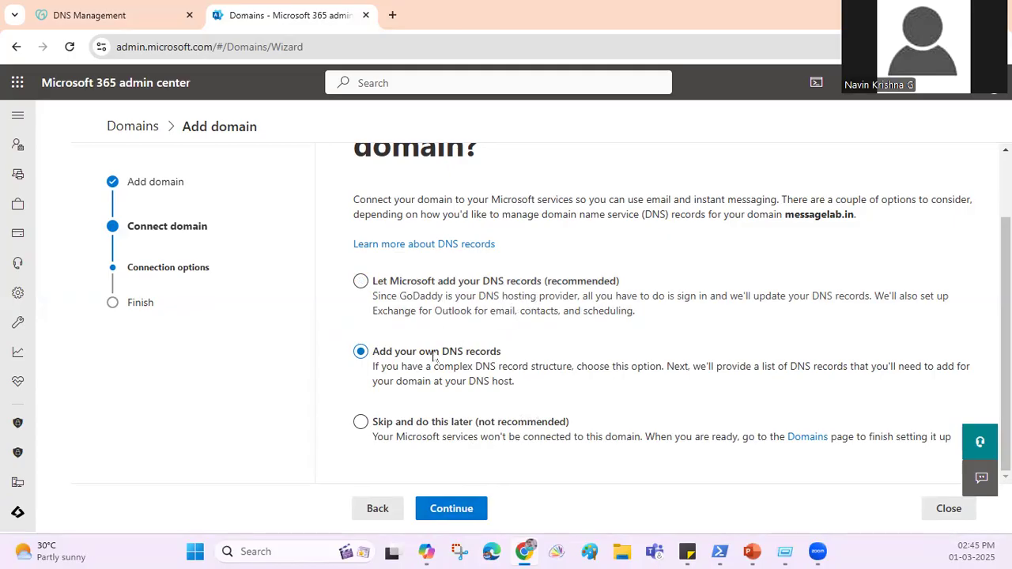
pyautogui.click(471, 510)
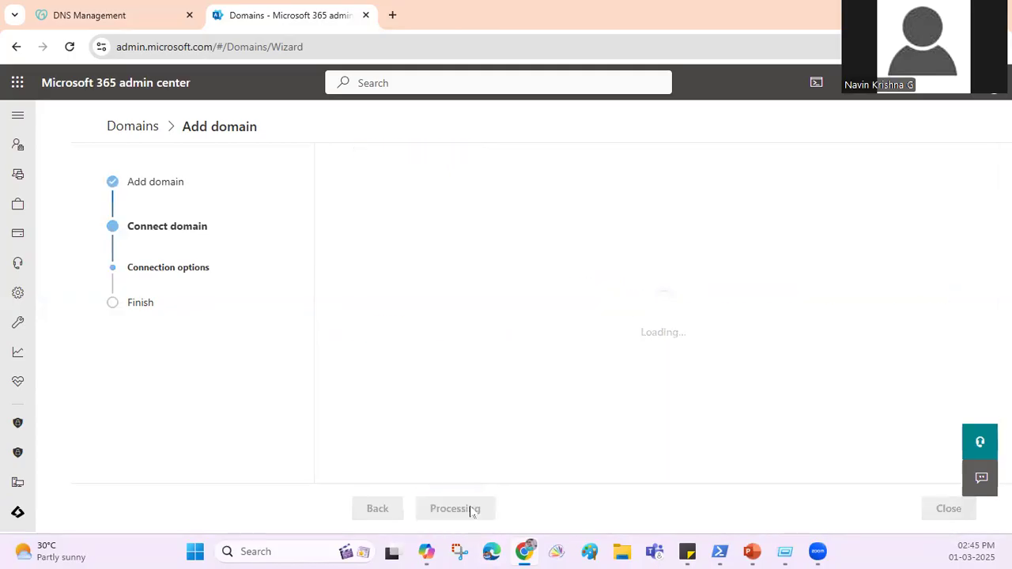
# Step: Expand the TXT Records entry for Exchange to view the expected TXT name and value
pyautogui.scroll(-8, 544, 328)
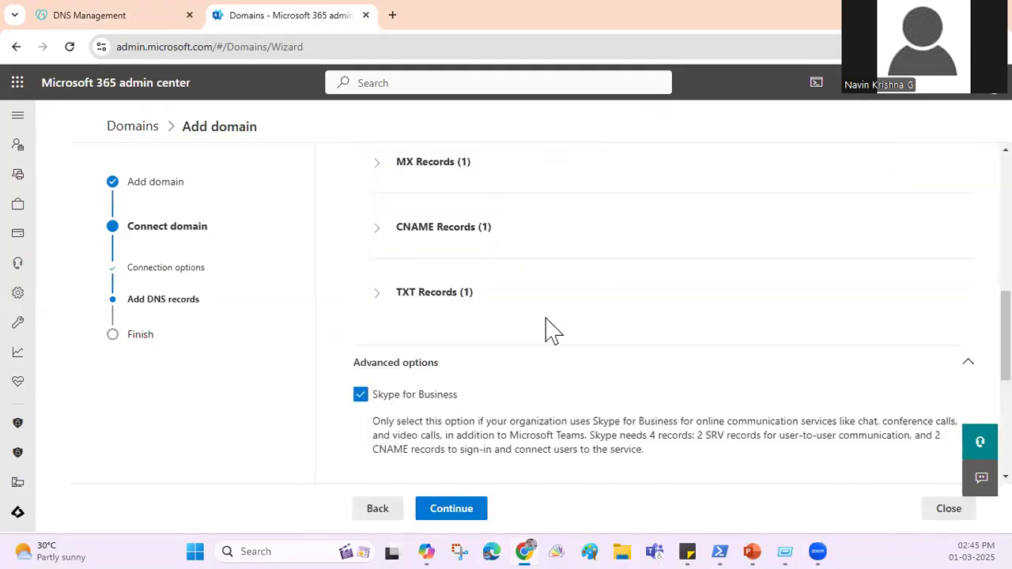
pyautogui.click(377, 292)
pyautogui.scroll(-1, 526, 262)
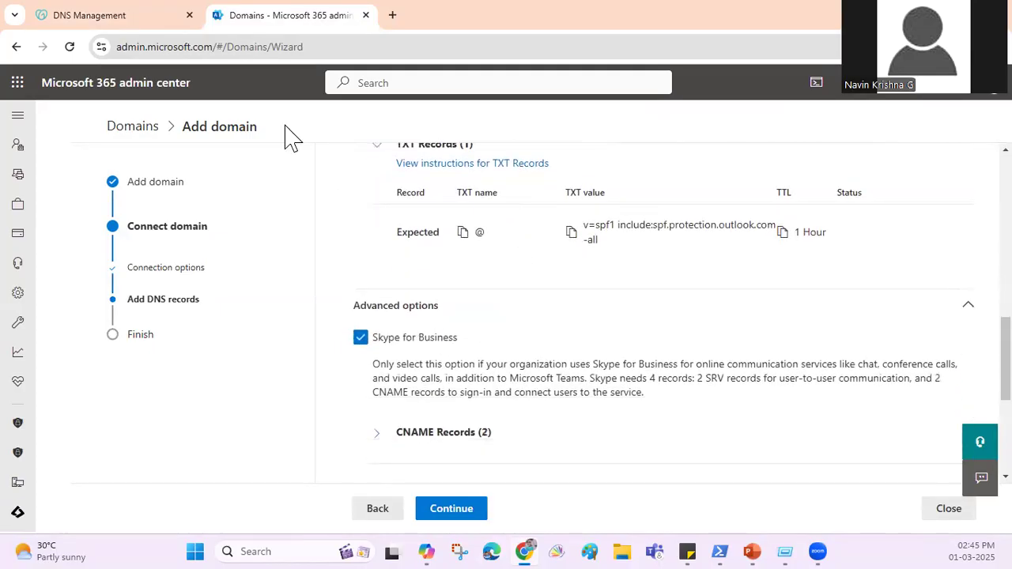
# Step: Start a new DNS record for messagelab.in in GoDaddy, and check the expected TXT record in the Microsoft 365 domain wizard
pyautogui.click(103, 17)
pyautogui.scroll(2, 526, 223)
pyautogui.click(348, 261)
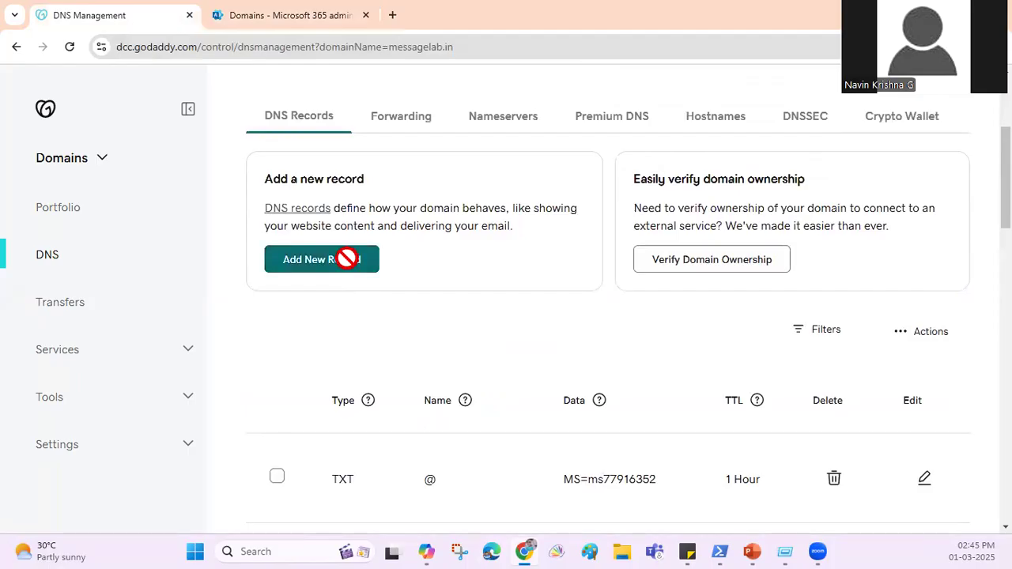
pyautogui.click(296, 22)
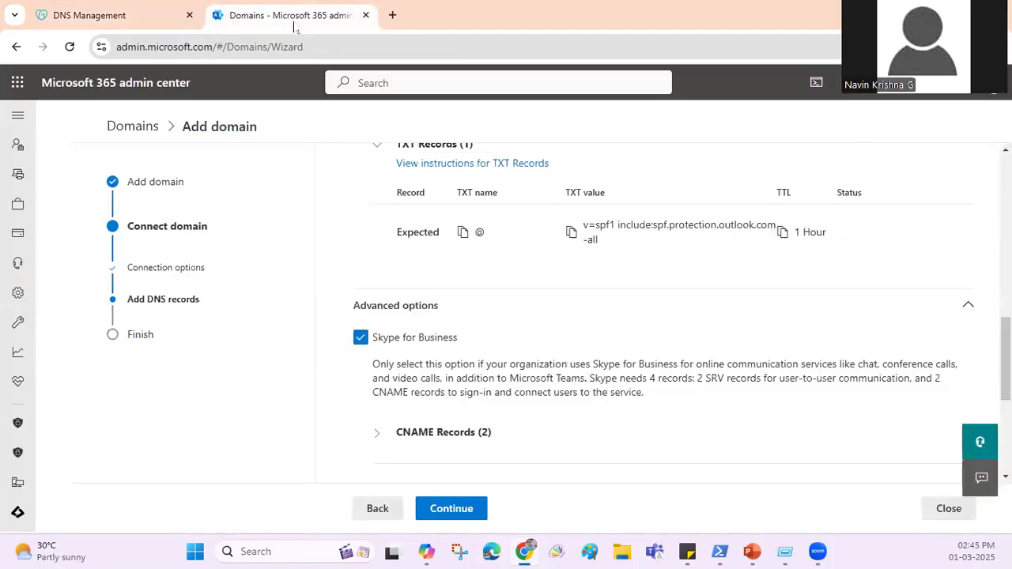
pyautogui.scroll(-3, 556, 296)
pyautogui.scroll(-1, 556, 296)
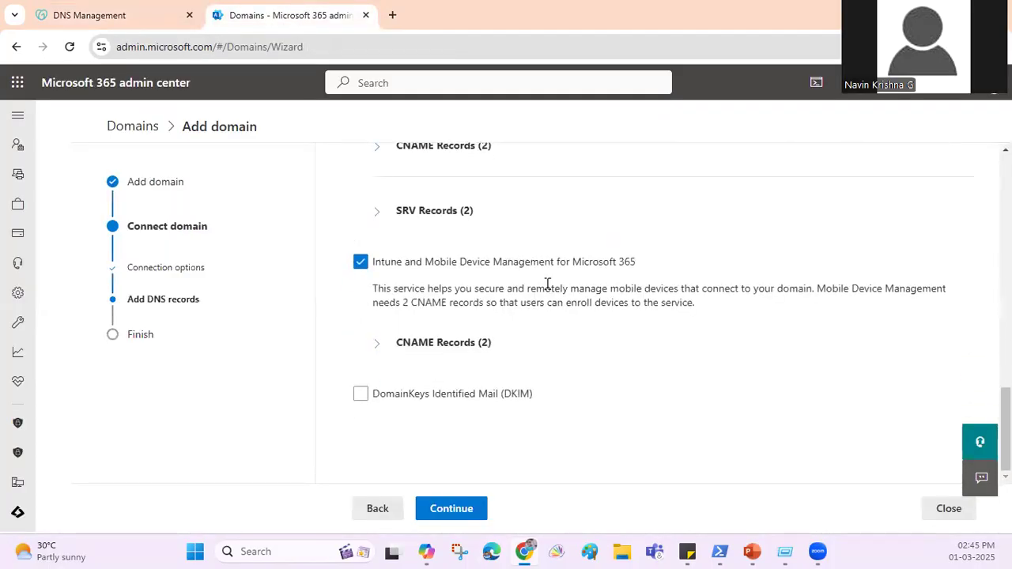
pyautogui.scroll(5, 544, 294)
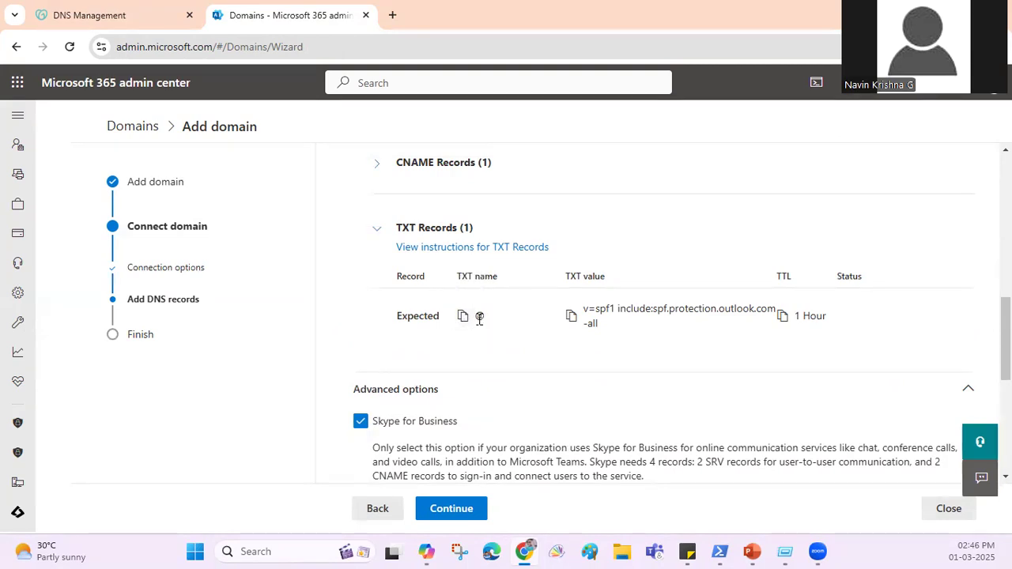
# Step: In GoDaddy's DNS Management, set the new record's type to TXT and its name to @
pyautogui.click(167, 19)
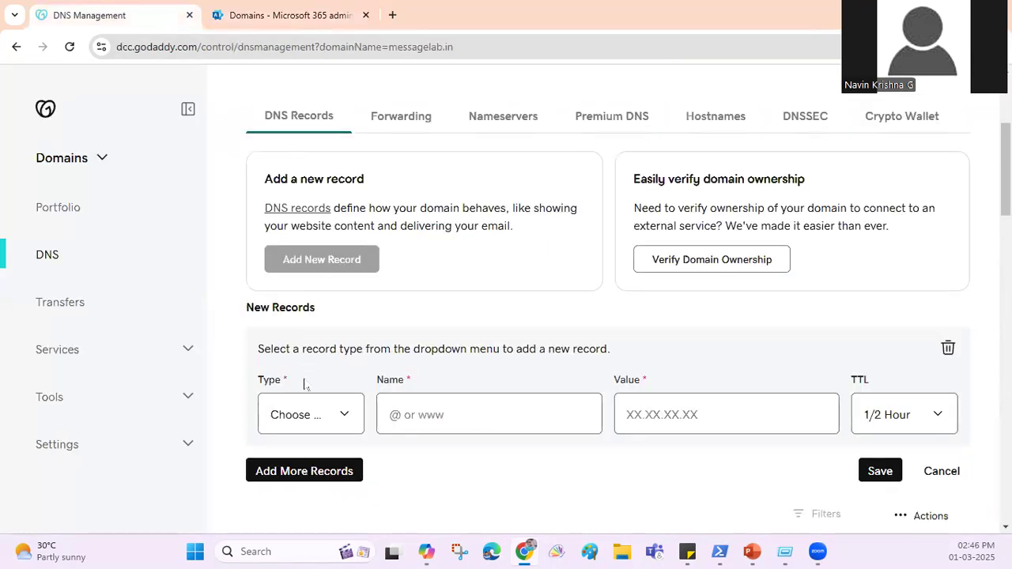
pyautogui.click(423, 411)
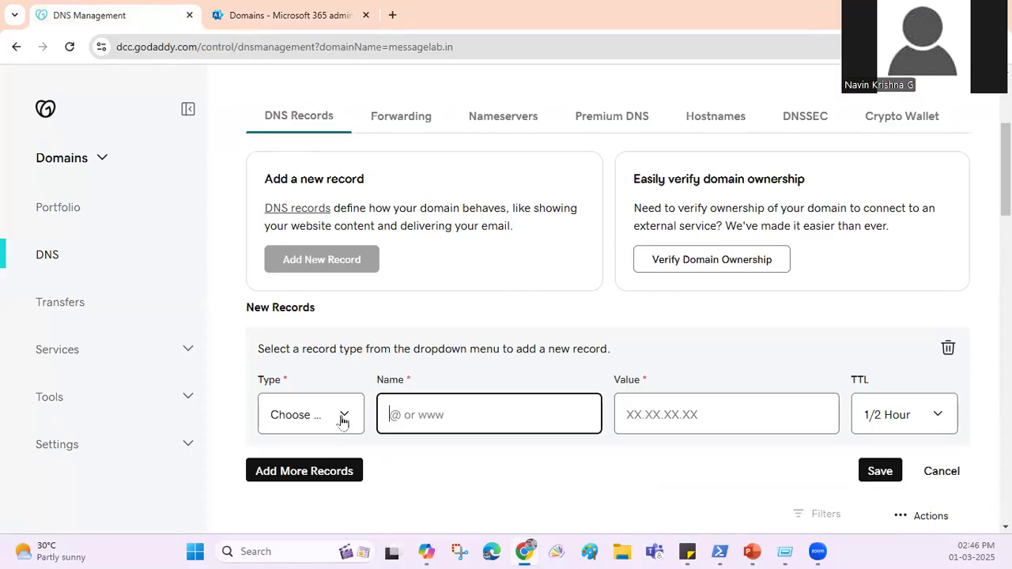
pyautogui.click(342, 416)
pyautogui.click(334, 291)
pyautogui.click(420, 416)
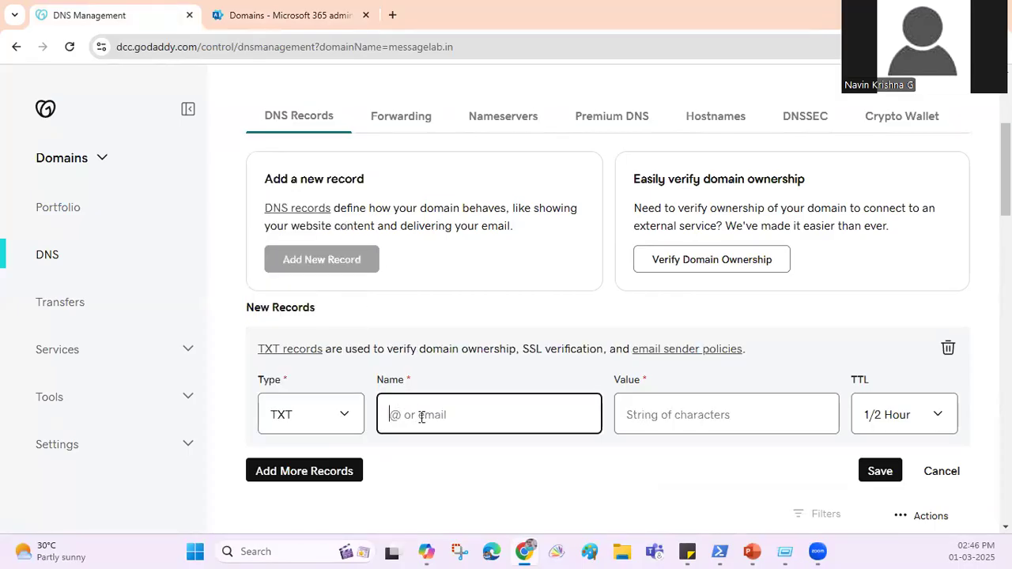
pyautogui.write('@')
# Step: Copy the expected TXT value from the Microsoft 365 wizard into the new GoDaddy record's value: v=spf1 include:spf.protection.outlook.com -all
pyautogui.click(331, 19)
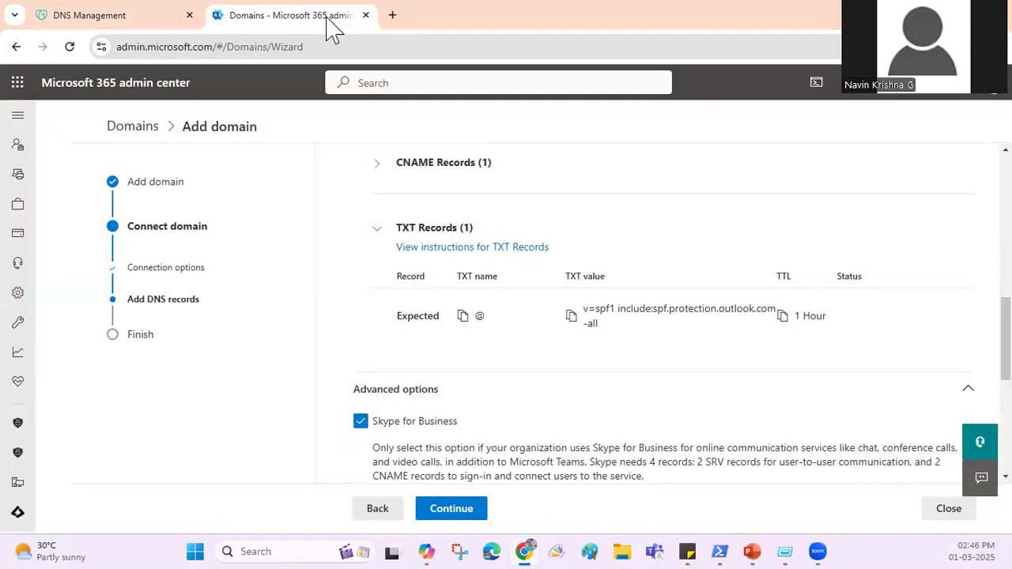
pyautogui.click(573, 318)
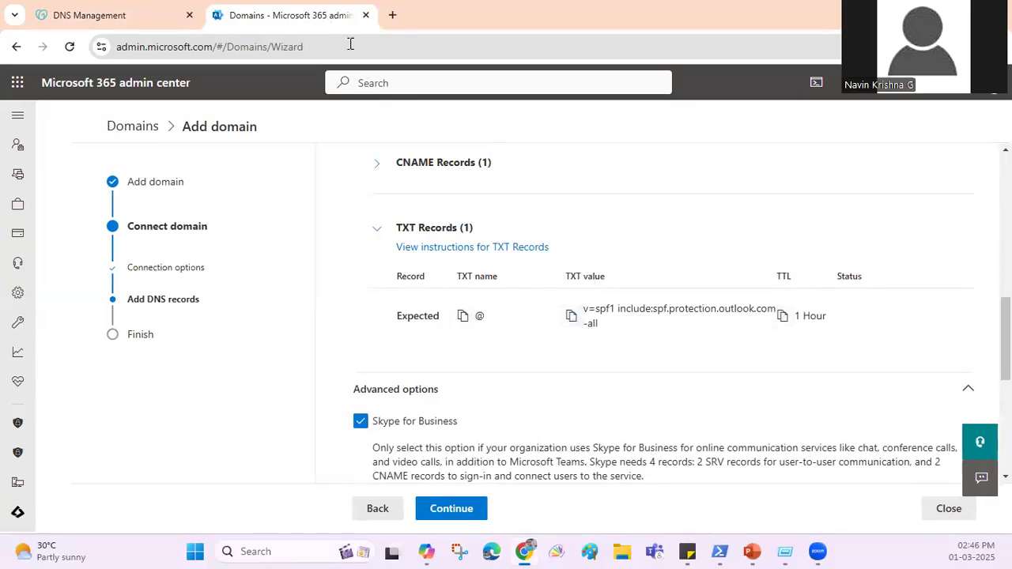
pyautogui.click(132, 13)
pyautogui.click(709, 414)
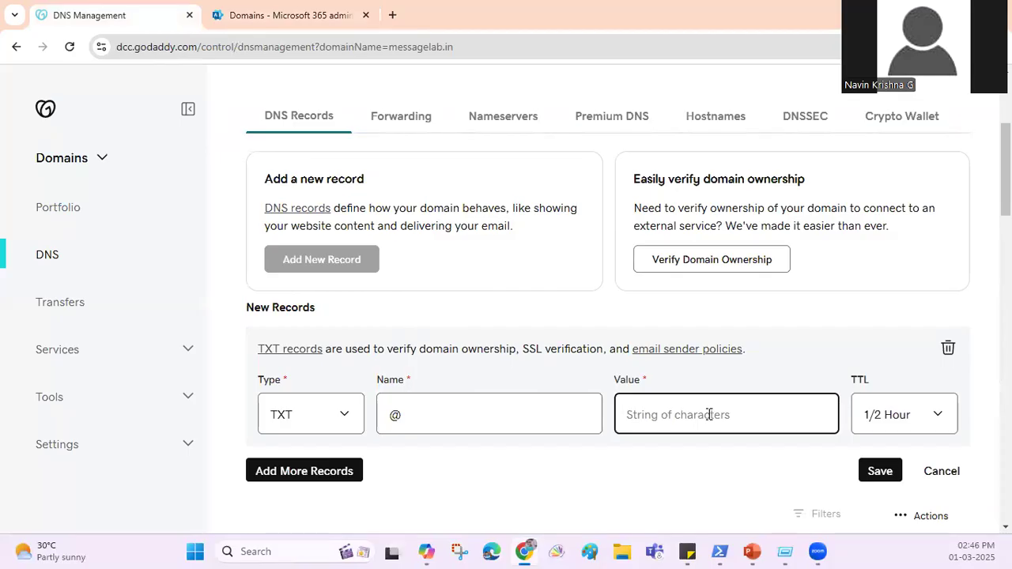
pyautogui.hotkey('ctrl', 'v')
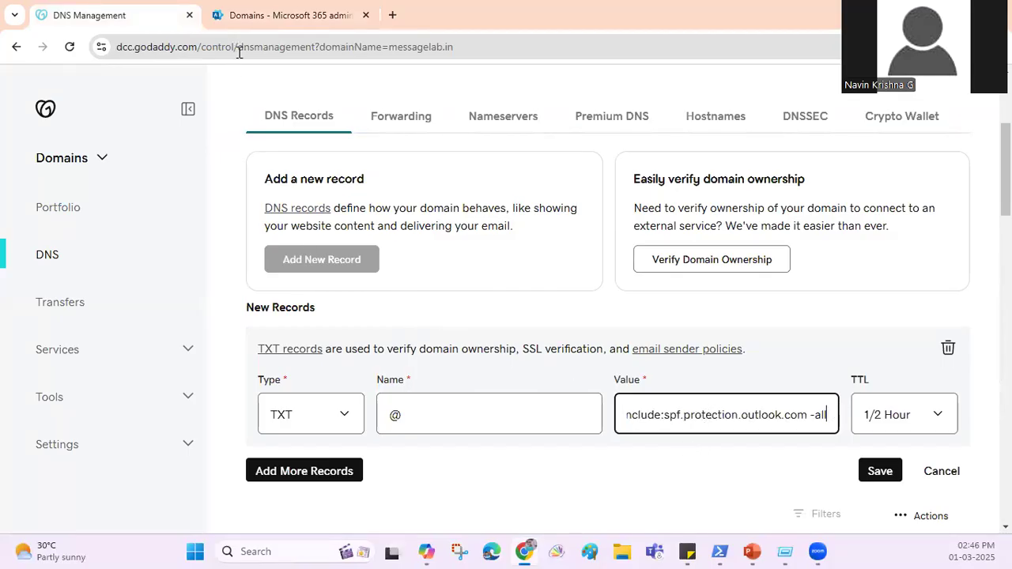
# Step: Check the expected TTL in the Microsoft 365 wizard and set the new TXT record's TTL to 1 Hour in GoDaddy
pyautogui.click(290, 24)
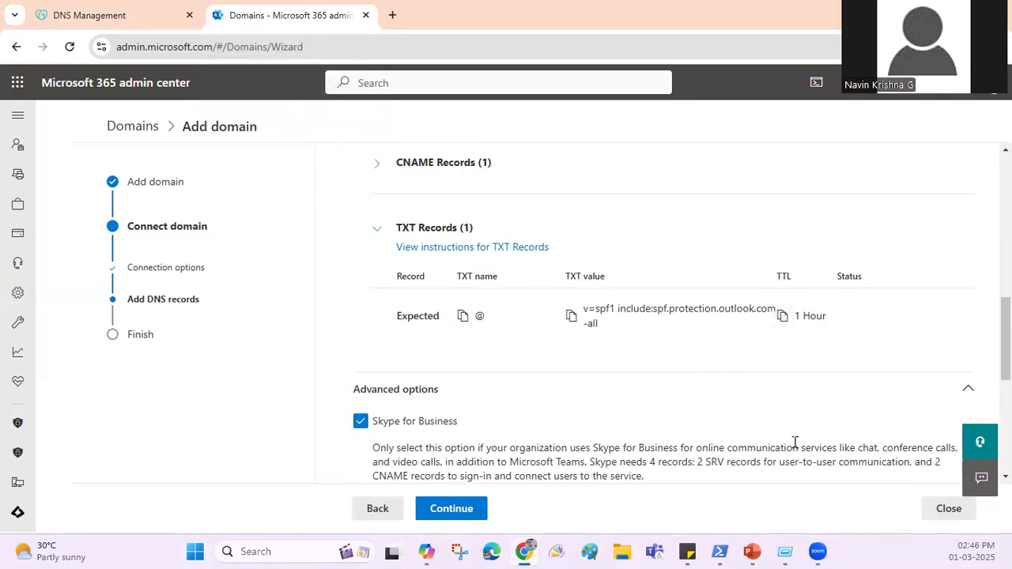
pyautogui.click(131, 22)
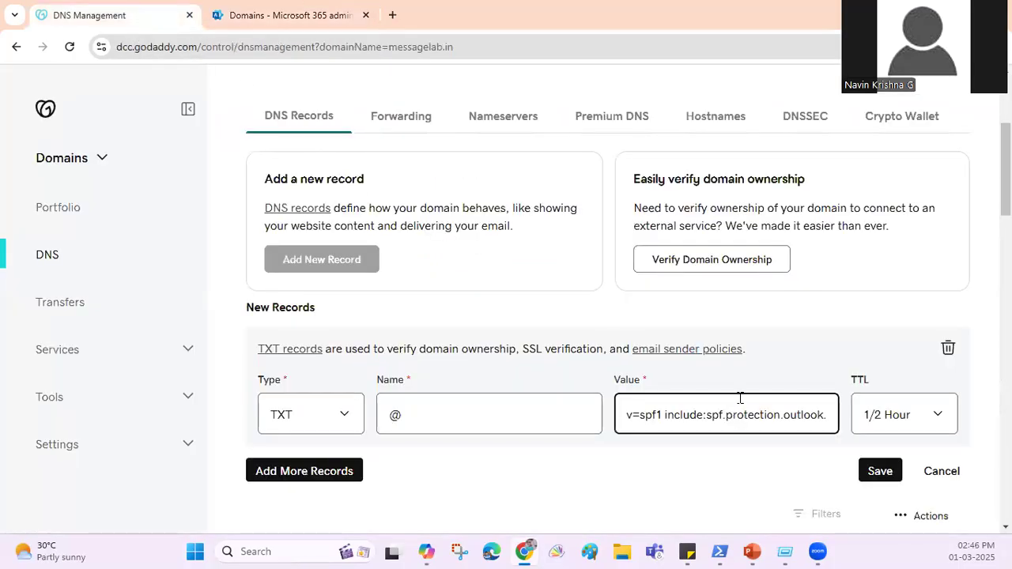
pyautogui.click(940, 423)
pyautogui.click(897, 300)
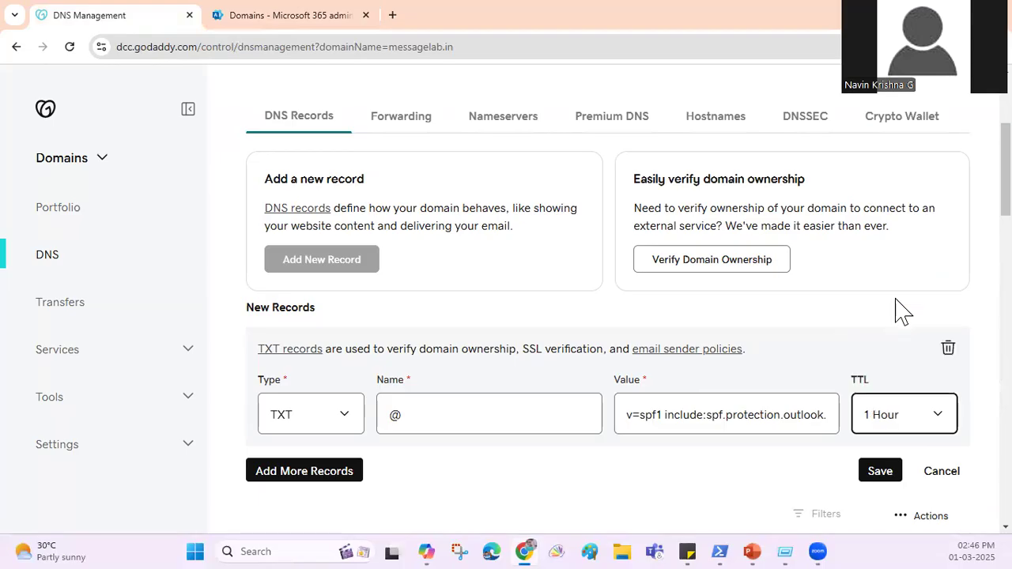
pyautogui.scroll(-1, 670, 480)
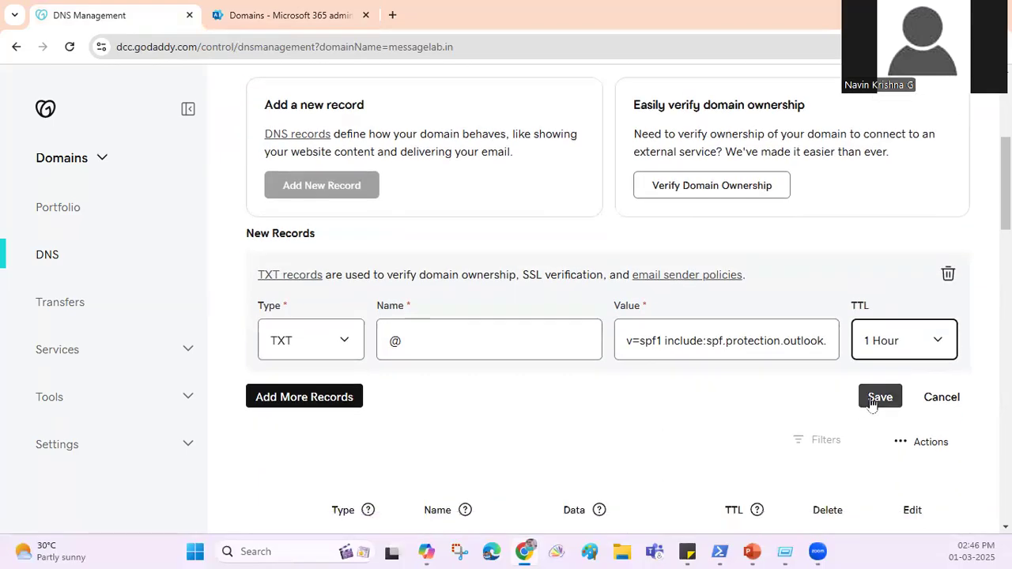
# Step: Return to the Microsoft 365 domain wizard and review the Skype for Business and Intune record groups under the advanced options
pyautogui.click(282, 20)
pyautogui.scroll(-2, 497, 416)
pyautogui.scroll(-2, 482, 411)
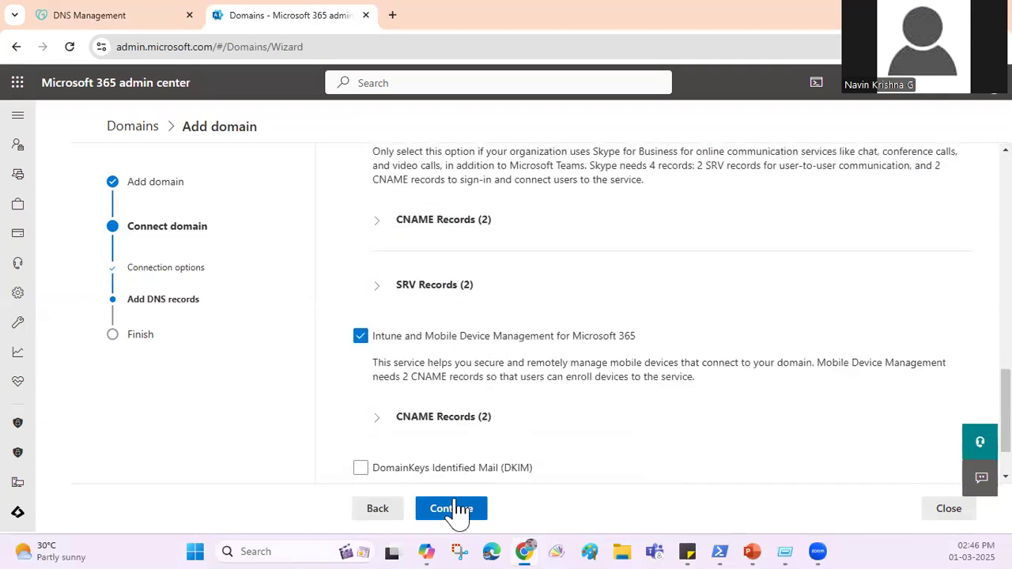
pyautogui.scroll(10, 570, 355)
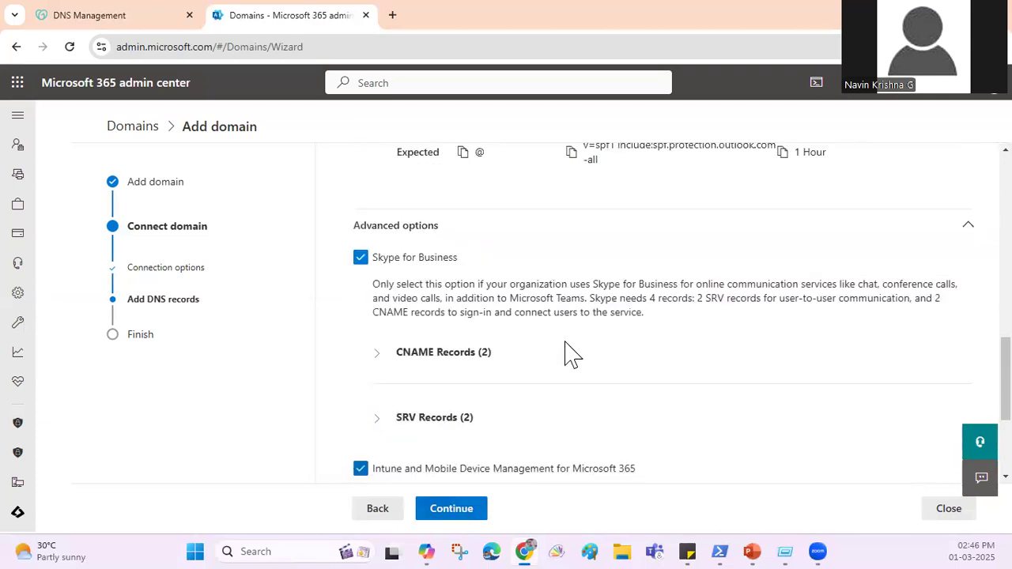
pyautogui.scroll(-2, 582, 343)
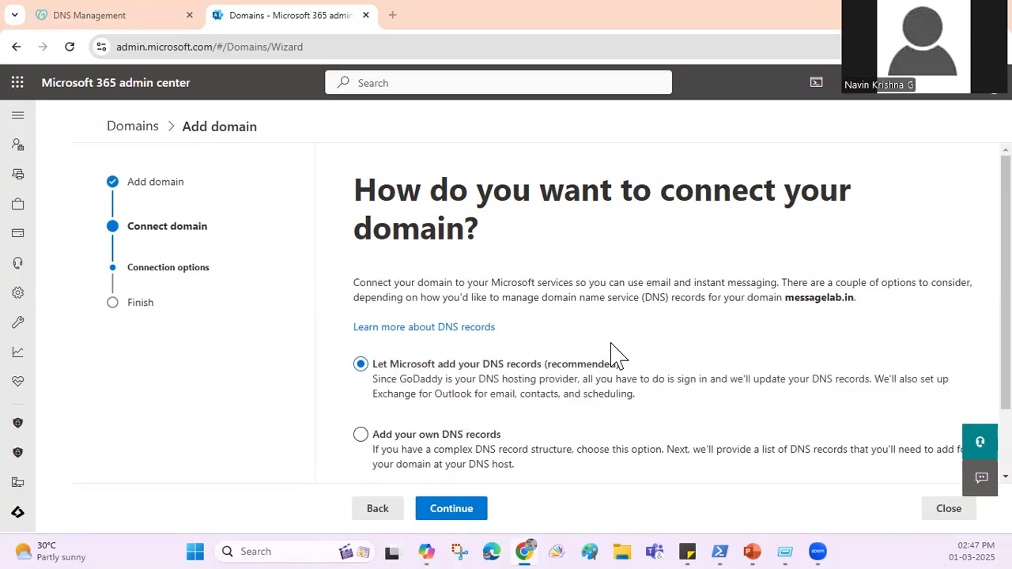
# Step: Continue with letting Microsoft add the DNS records, and clear Exchange and Exchange Online Protection and Intune and Mobile Device Management for Microsoft 365
pyautogui.click(467, 518)
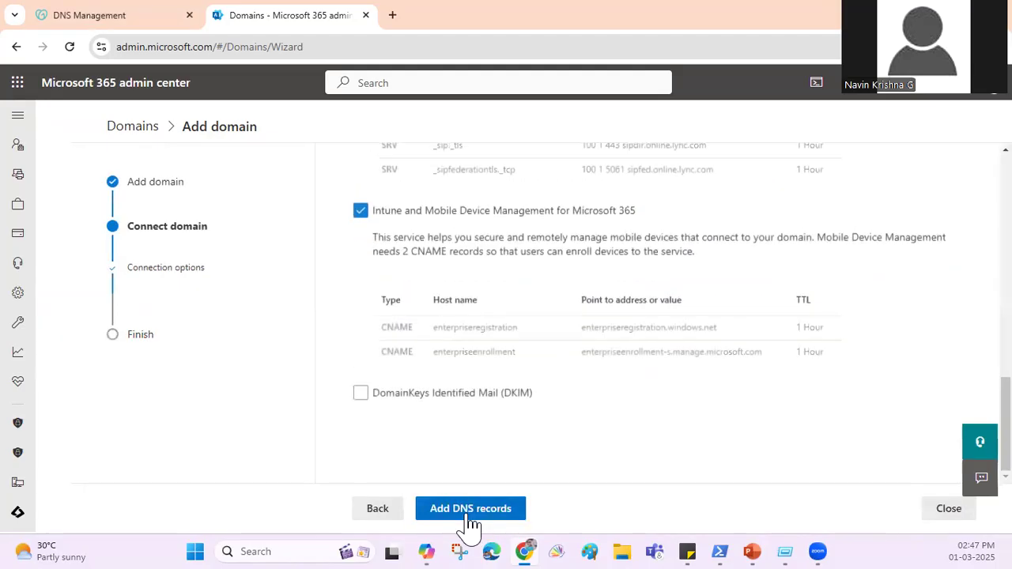
pyautogui.scroll(10, 443, 431)
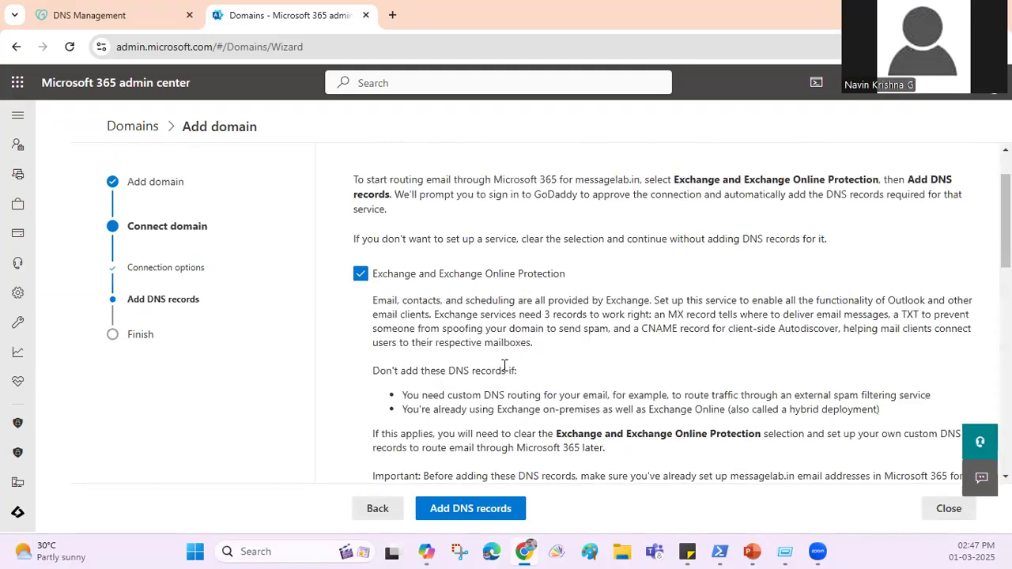
pyautogui.scroll(-4, 504, 366)
pyautogui.scroll(5, 504, 368)
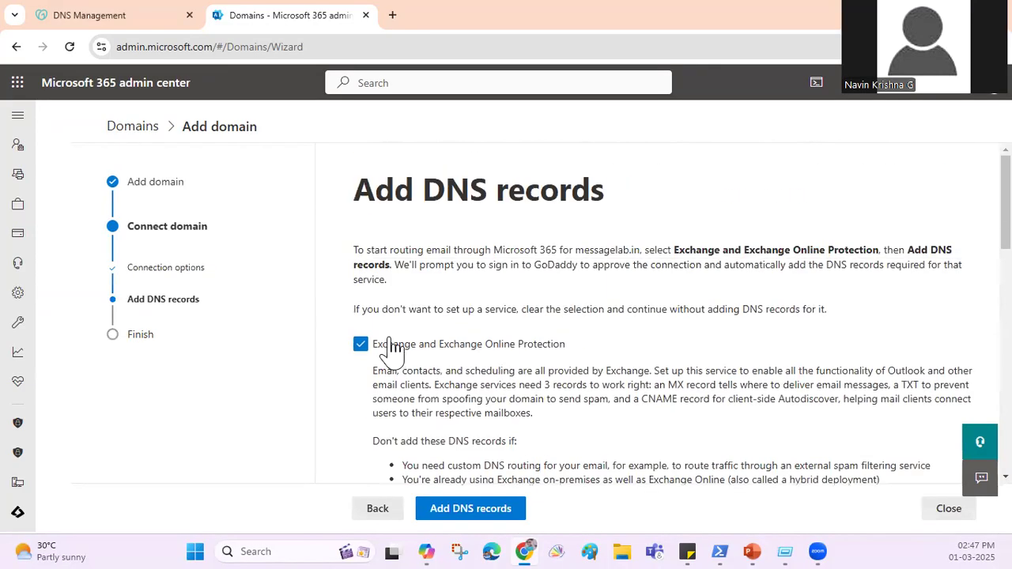
pyautogui.click(361, 345)
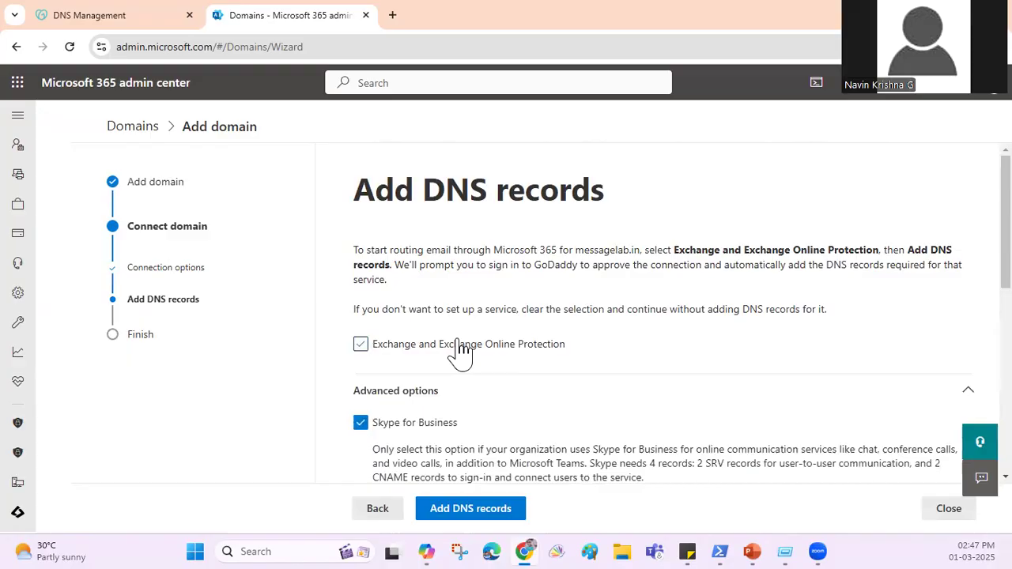
pyautogui.scroll(-2, 461, 350)
pyautogui.scroll(-3, 361, 291)
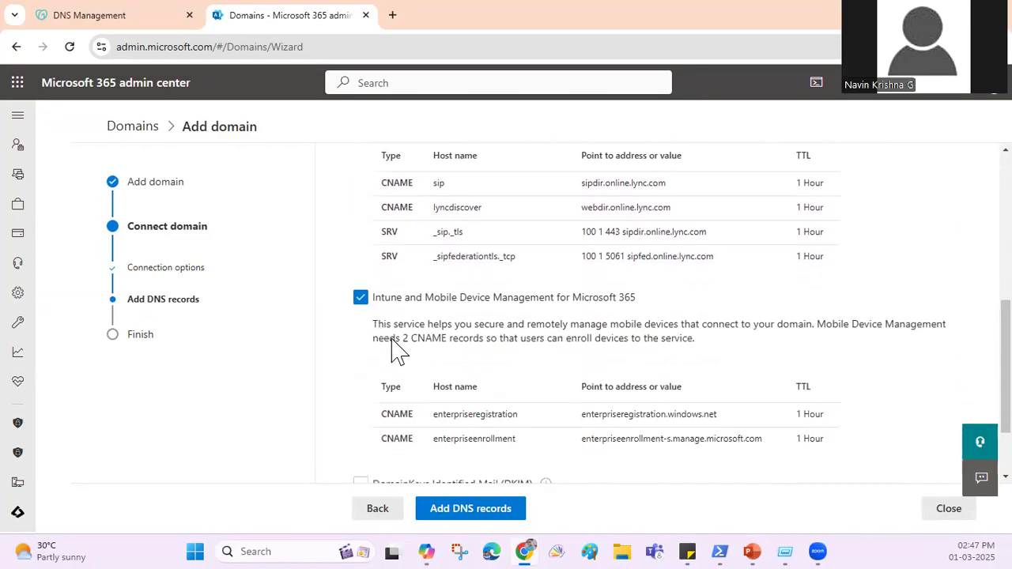
pyautogui.click(361, 299)
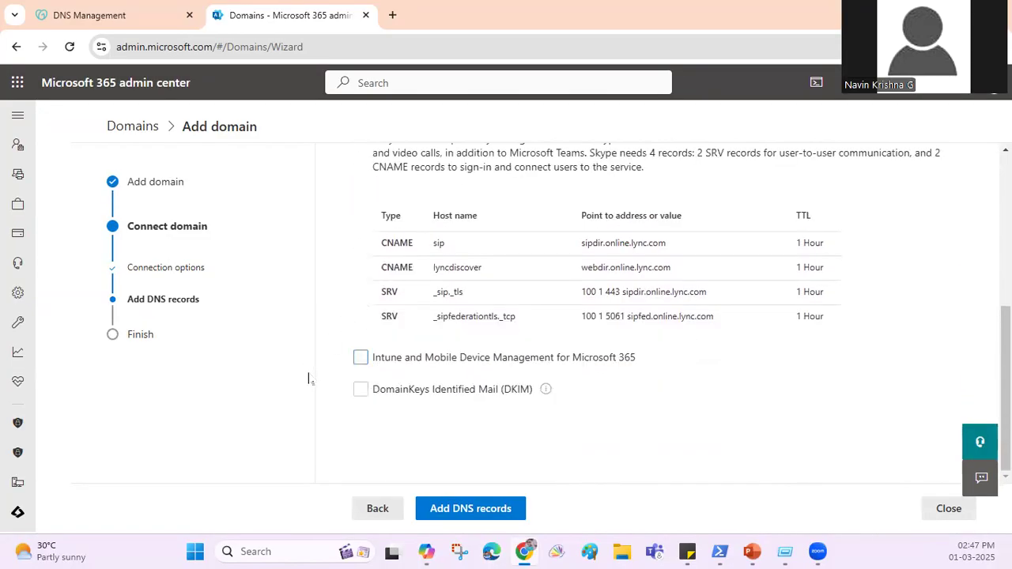
# Step: Review and add the Skype for Business DNS records, authorizing Microsoft in GoDaddy's Domain Connect to enable Microsoft Office 365 for messagelab.in
pyautogui.scroll(5, 377, 355)
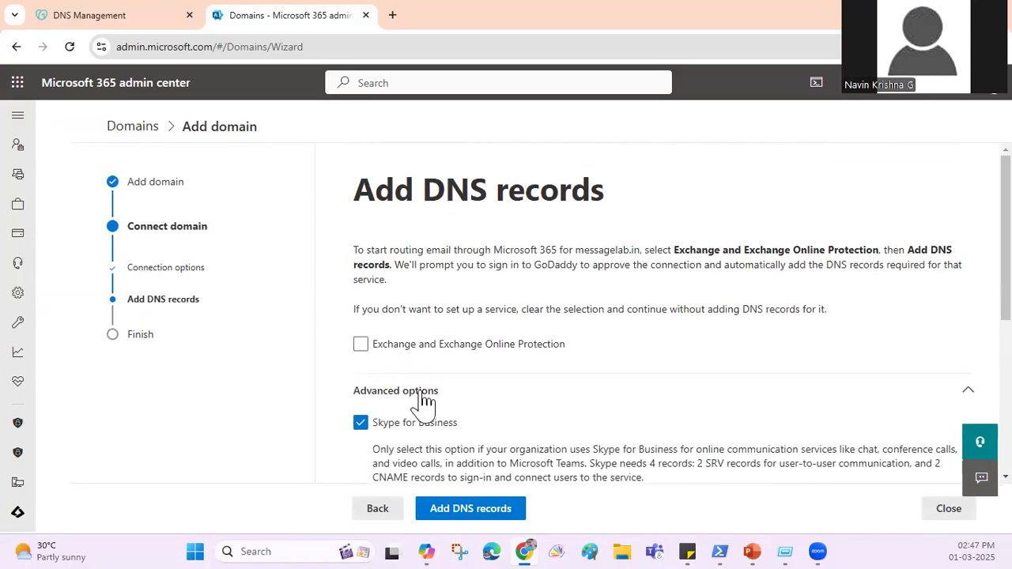
pyautogui.scroll(-1, 427, 405)
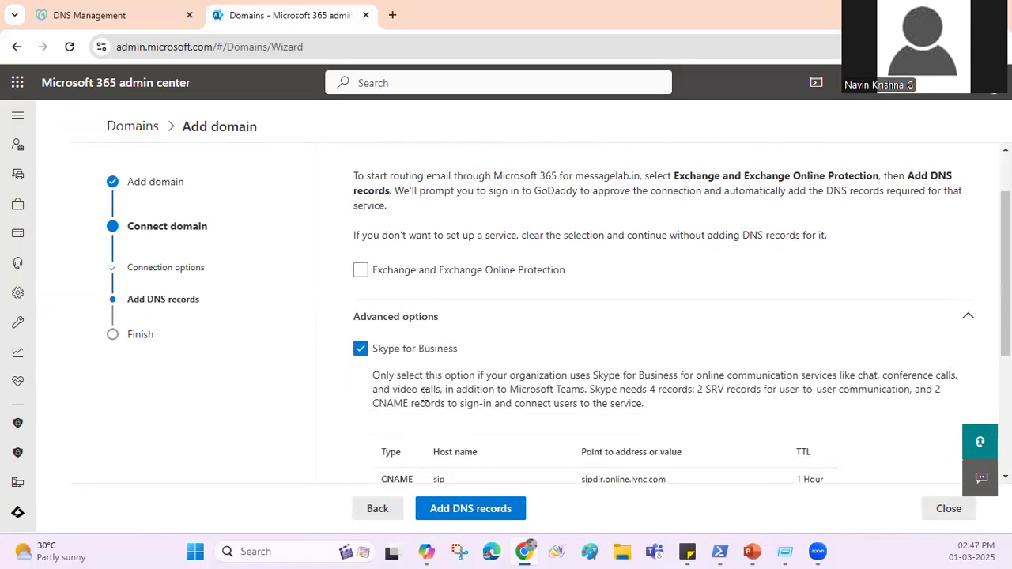
pyautogui.scroll(-1, 424, 394)
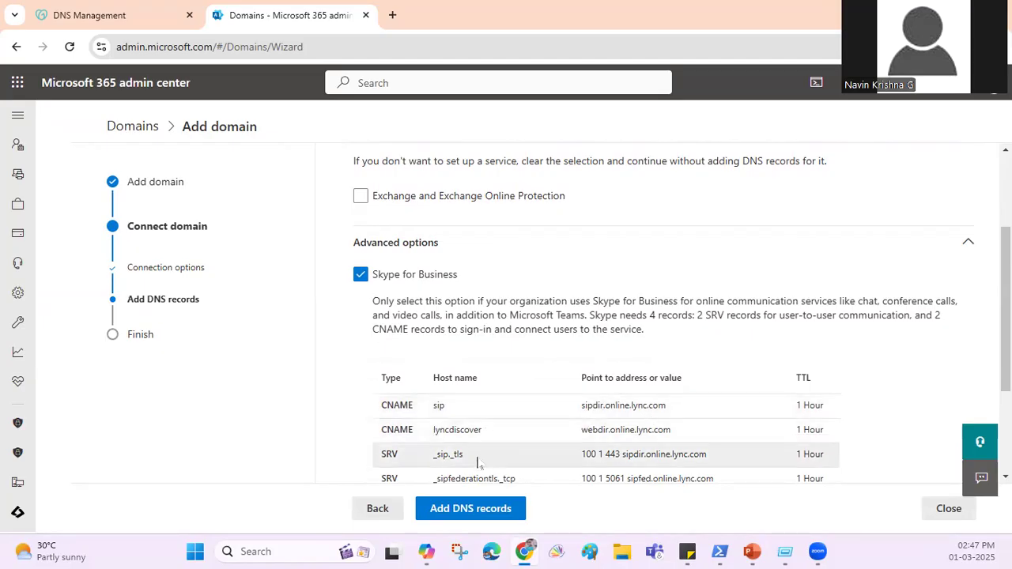
pyautogui.scroll(-3, 477, 463)
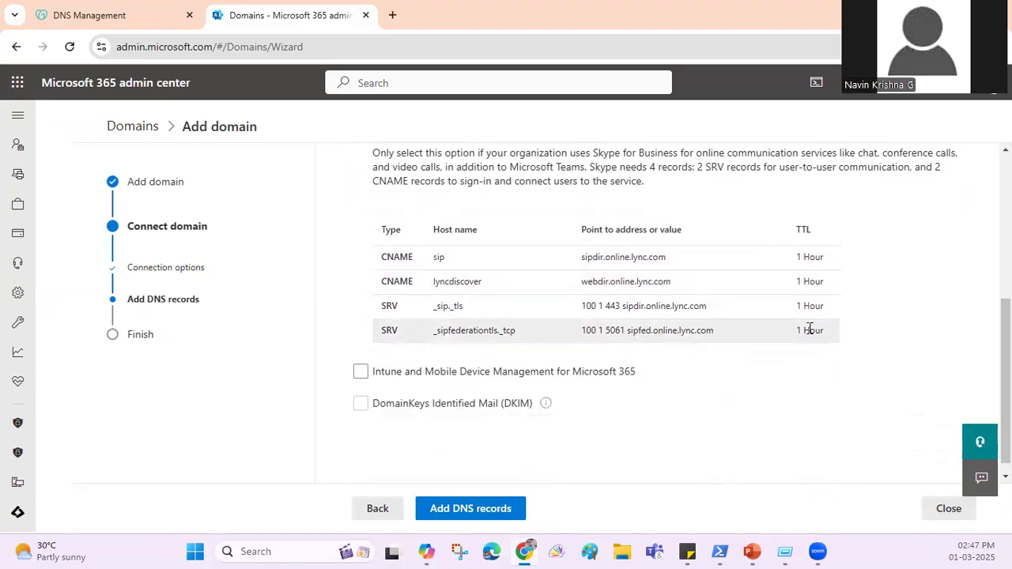
pyautogui.scroll(1, 524, 322)
pyautogui.scroll(2, 523, 322)
pyautogui.scroll(-3, 524, 322)
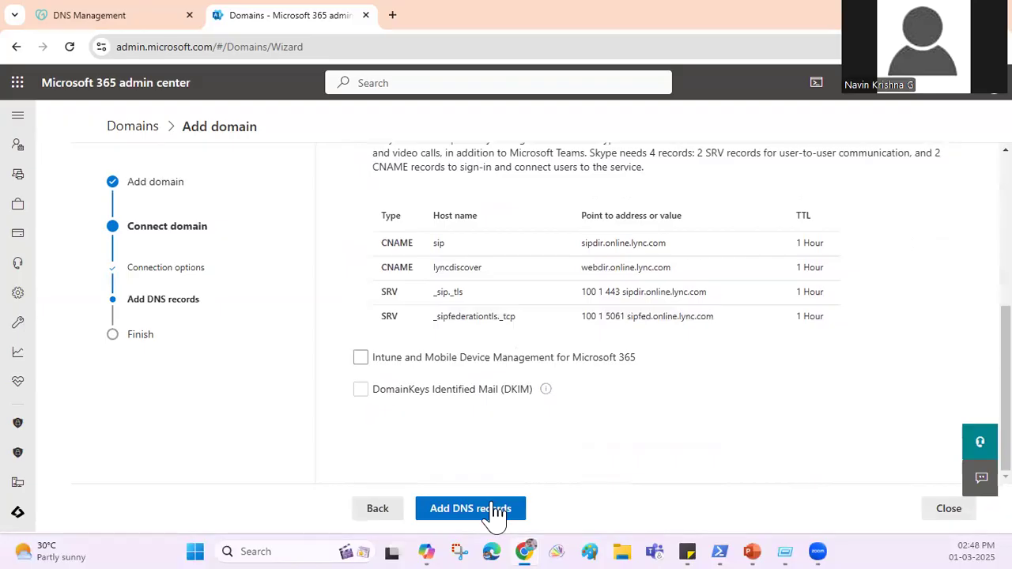
pyautogui.click(494, 510)
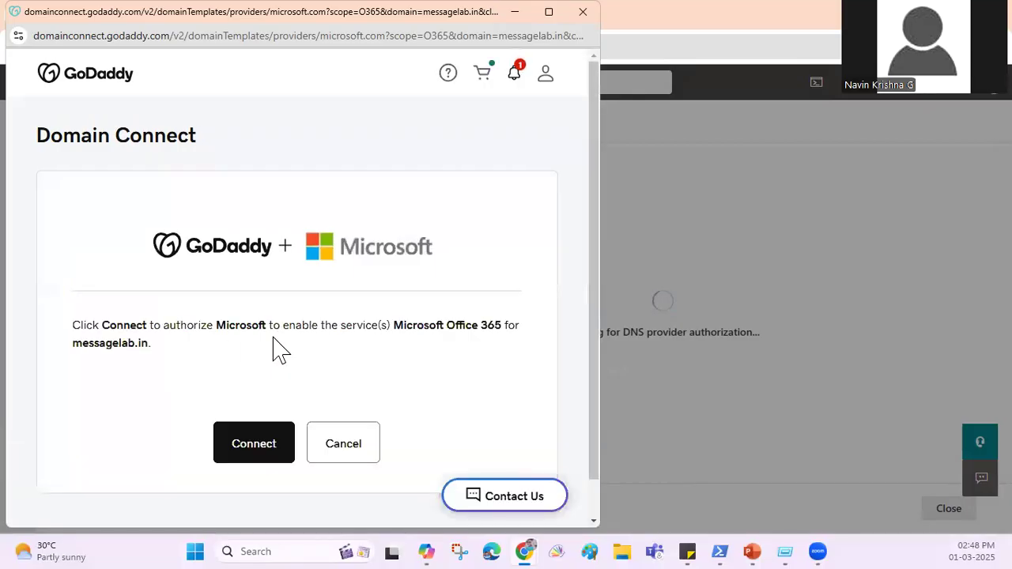
pyautogui.click(256, 456)
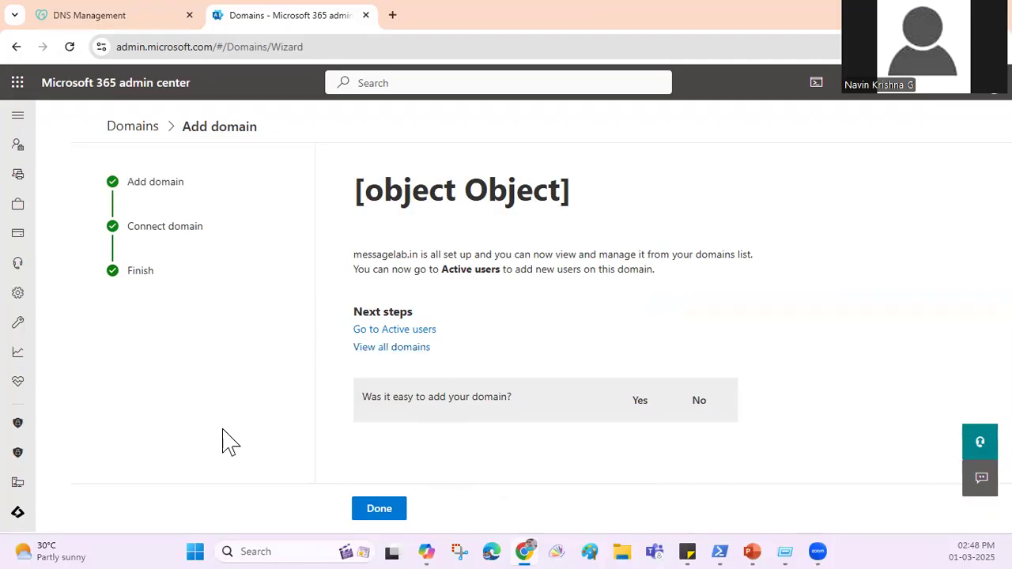
# Step: Answer Yes to the question about easily adding the domain, enter "Good" as feedback, and finish the wizard
pyautogui.click(640, 400)
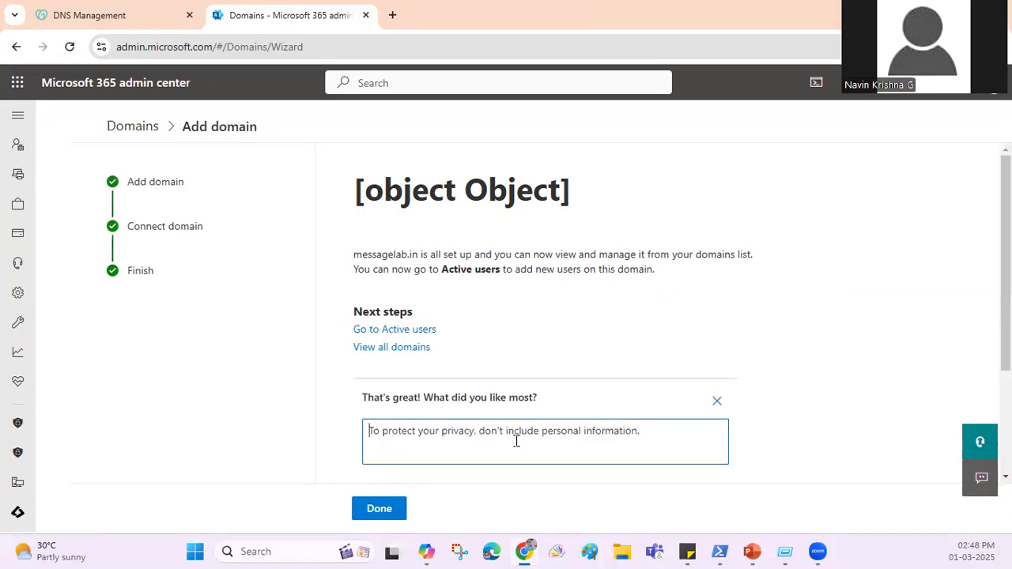
pyautogui.write('Good')
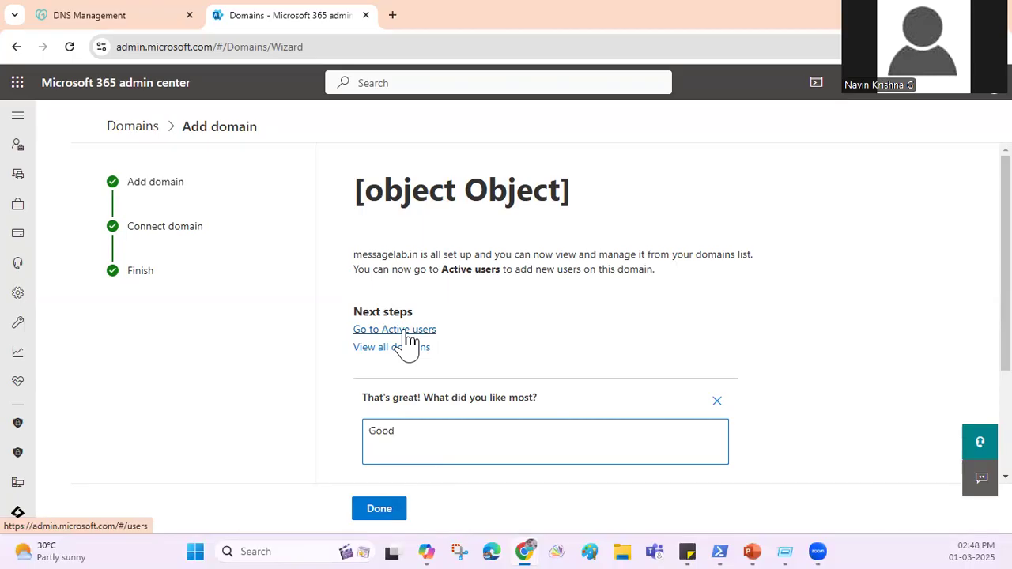
pyautogui.click(384, 510)
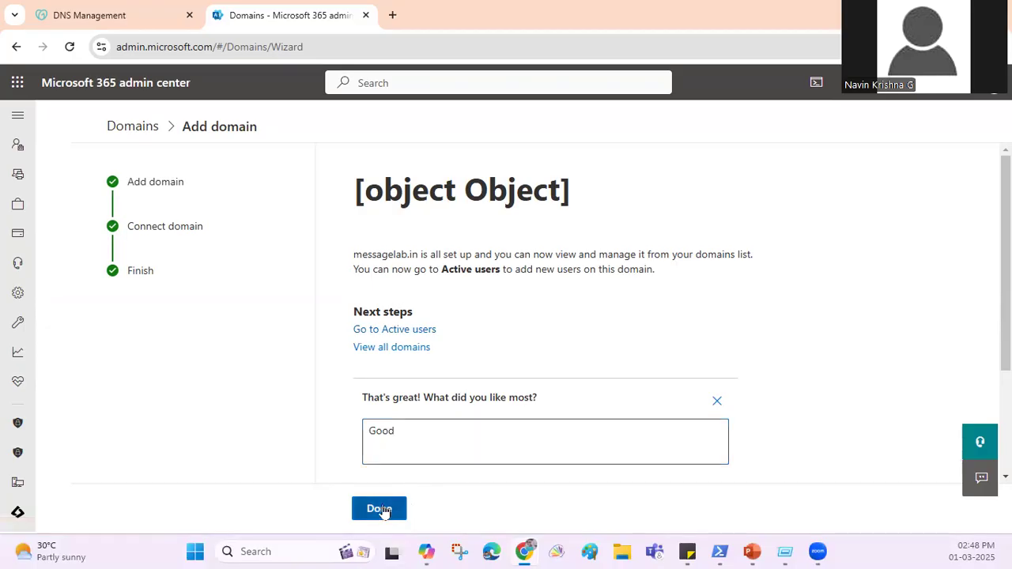